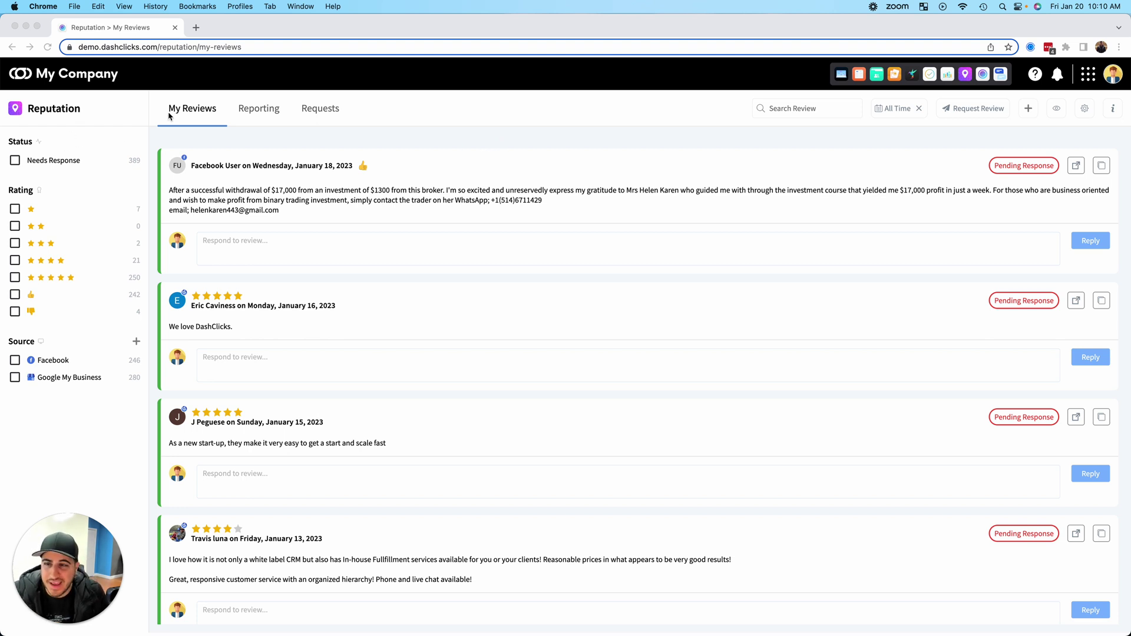
Look at the sent review requests, then go back to My Reviews.
{"action": "left_click", "coordinate": [338, 138]}
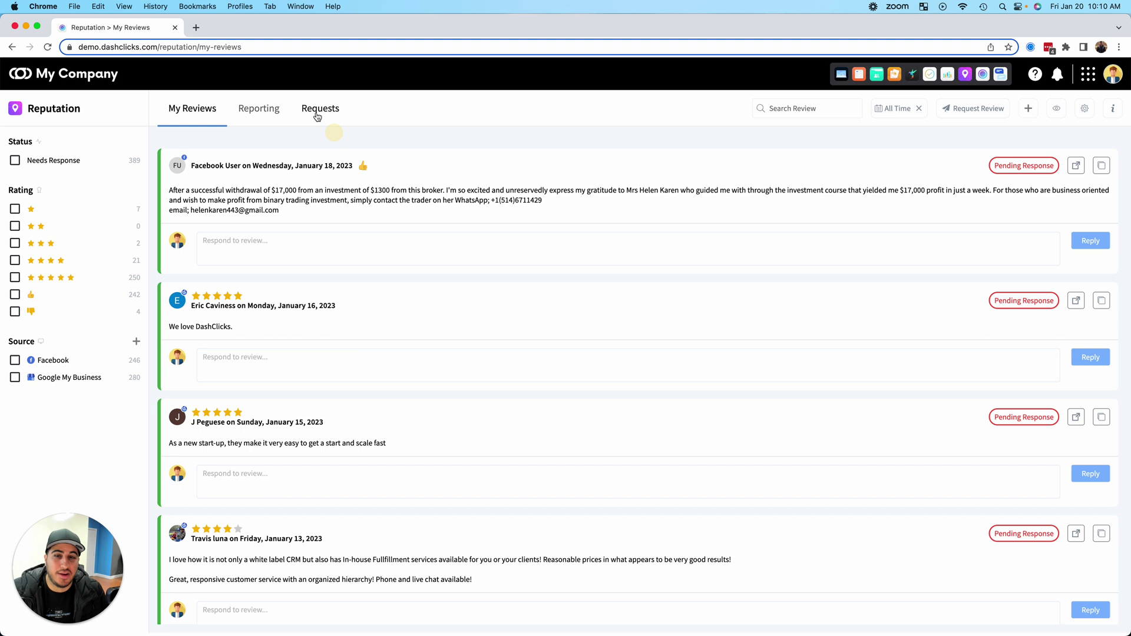
{"action": "left_click", "coordinate": [318, 112]}
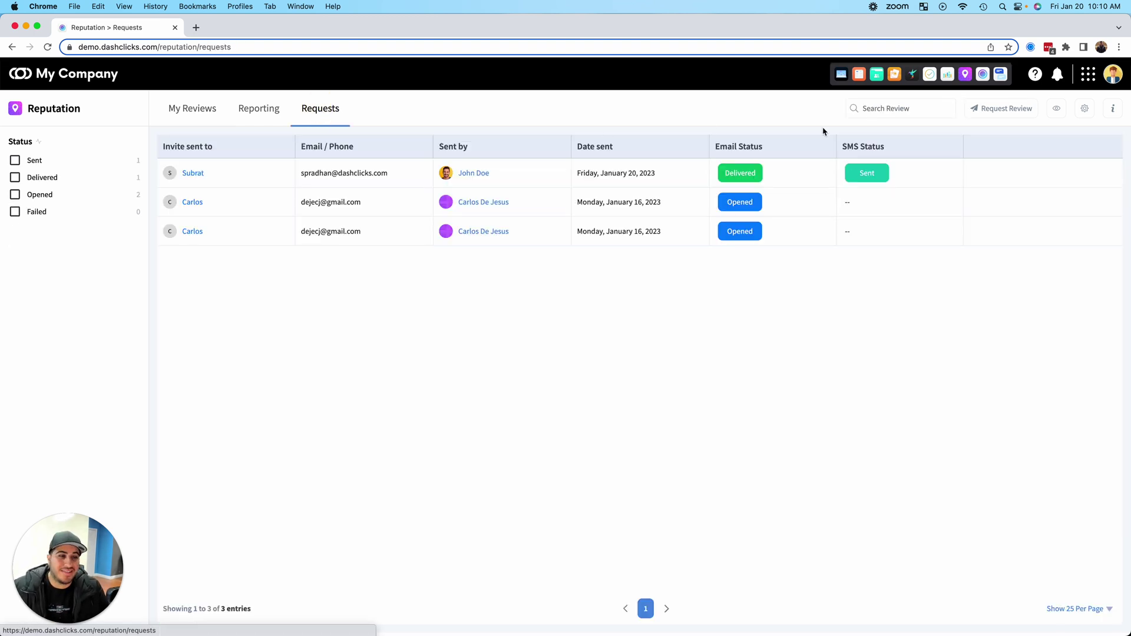
{"action": "left_click", "coordinate": [225, 117]}
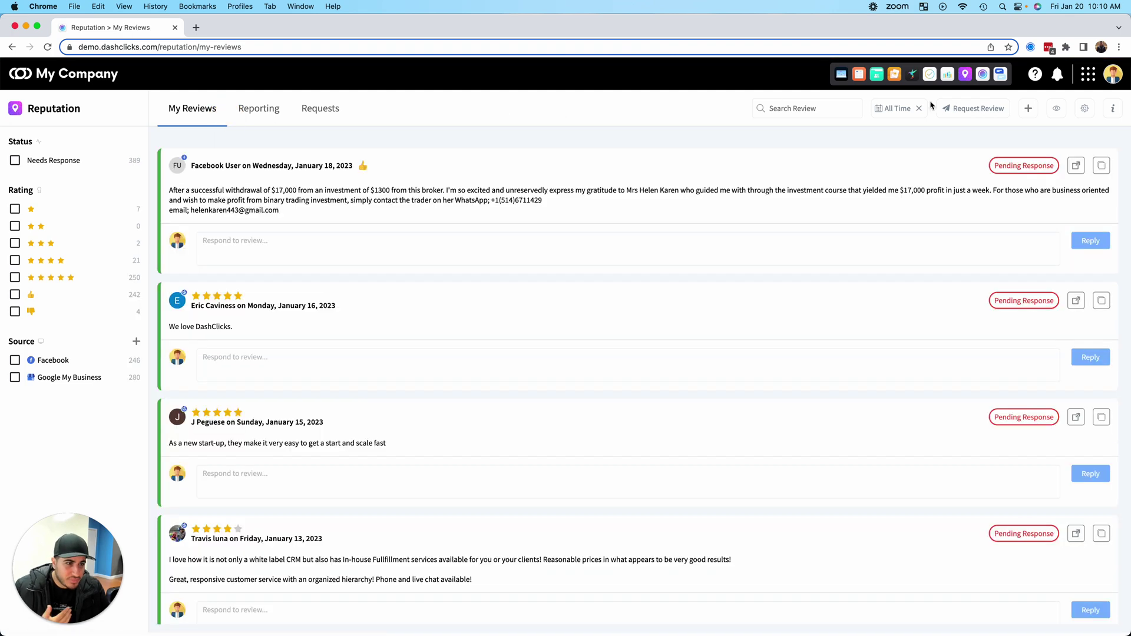
Open the Send Review Request wizard, close it, and return to the Requests table.
{"action": "left_click", "coordinate": [965, 108]}
{"action": "left_click", "coordinate": [988, 128]}
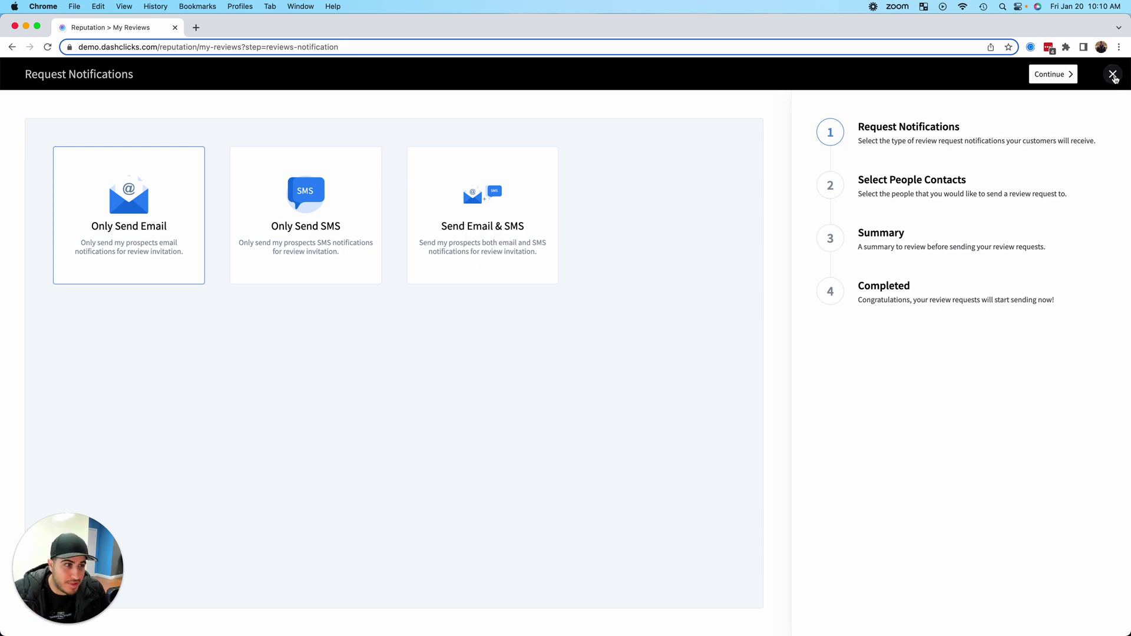
{"action": "left_click", "coordinate": [1112, 73]}
{"action": "left_click", "coordinate": [319, 109]}
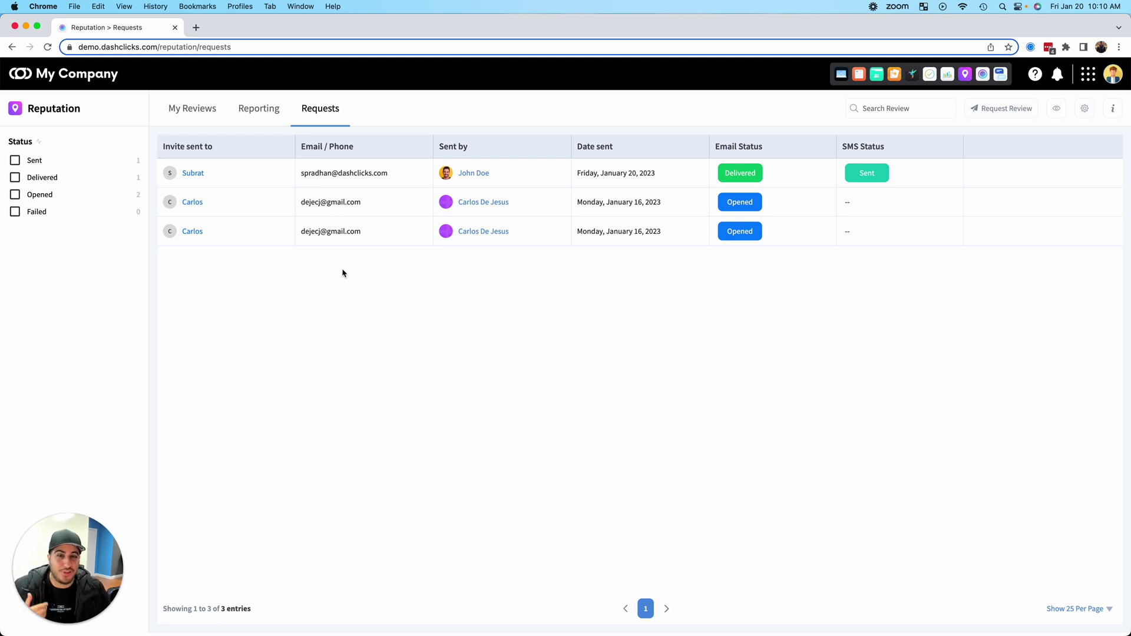
Go back to My Reviews and scroll through the pending-response reviews.
{"action": "left_click", "coordinate": [185, 111]}
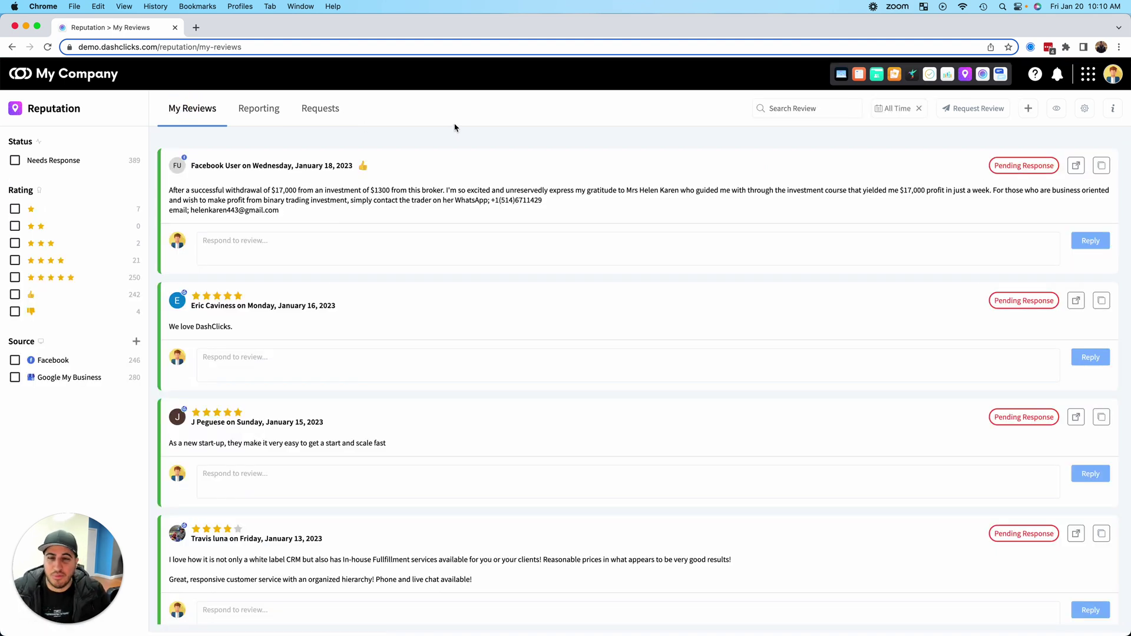
{"action": "scroll", "coordinate": [586, 243], "scroll_direction": "down", "scroll_amount": 3}
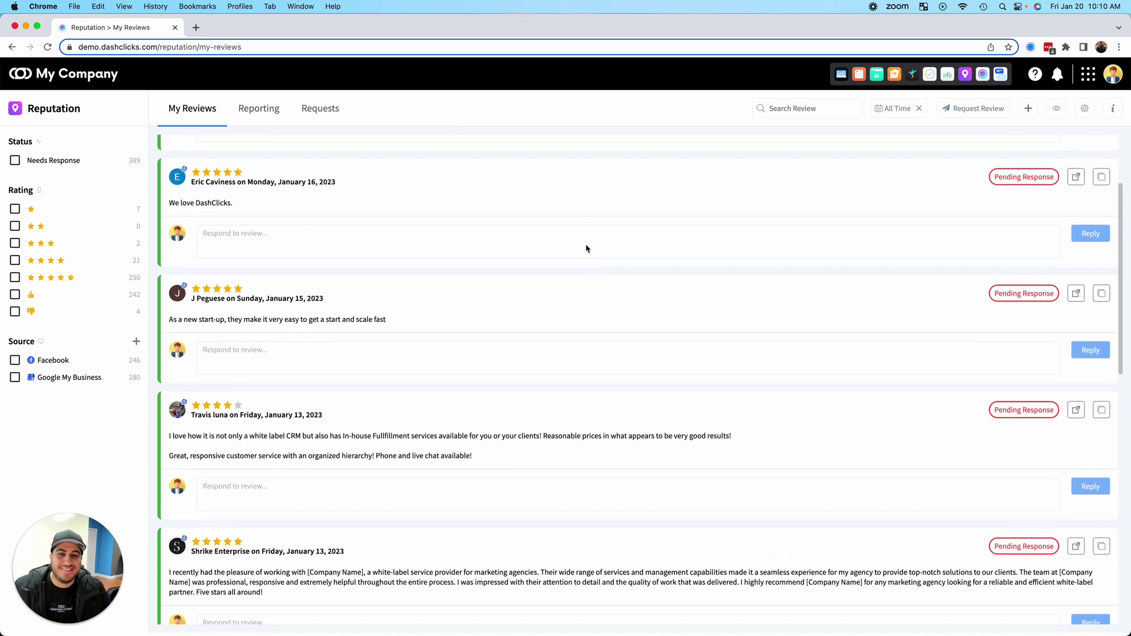
{"action": "scroll", "coordinate": [664, 177], "scroll_direction": "up", "scroll_amount": 3}
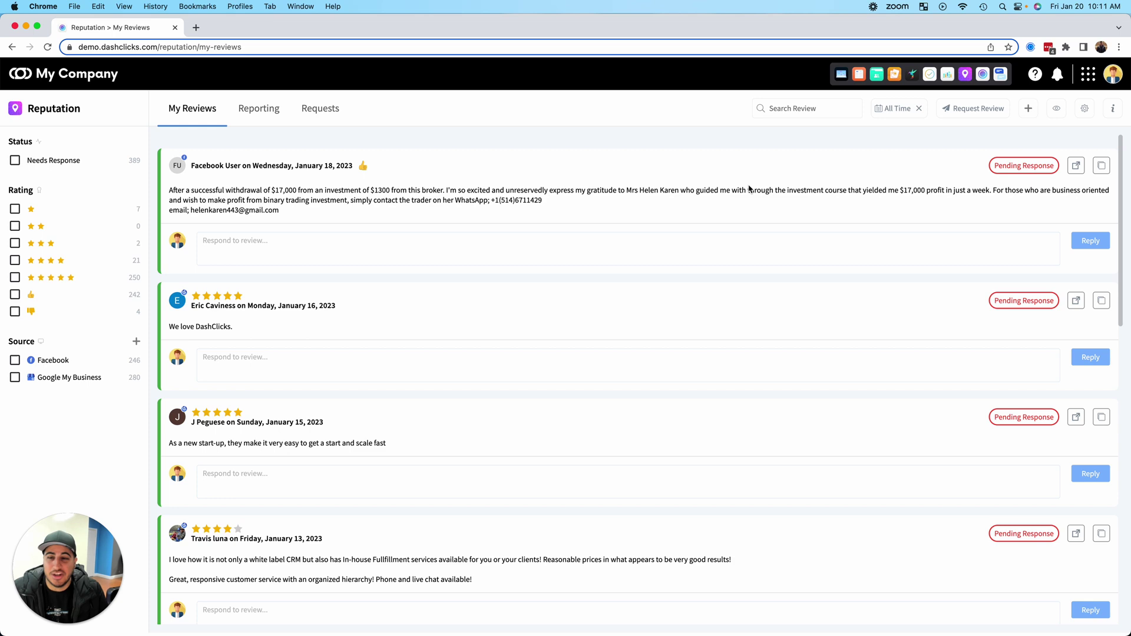
{"action": "scroll", "coordinate": [747, 186], "scroll_direction": "down", "scroll_amount": 3}
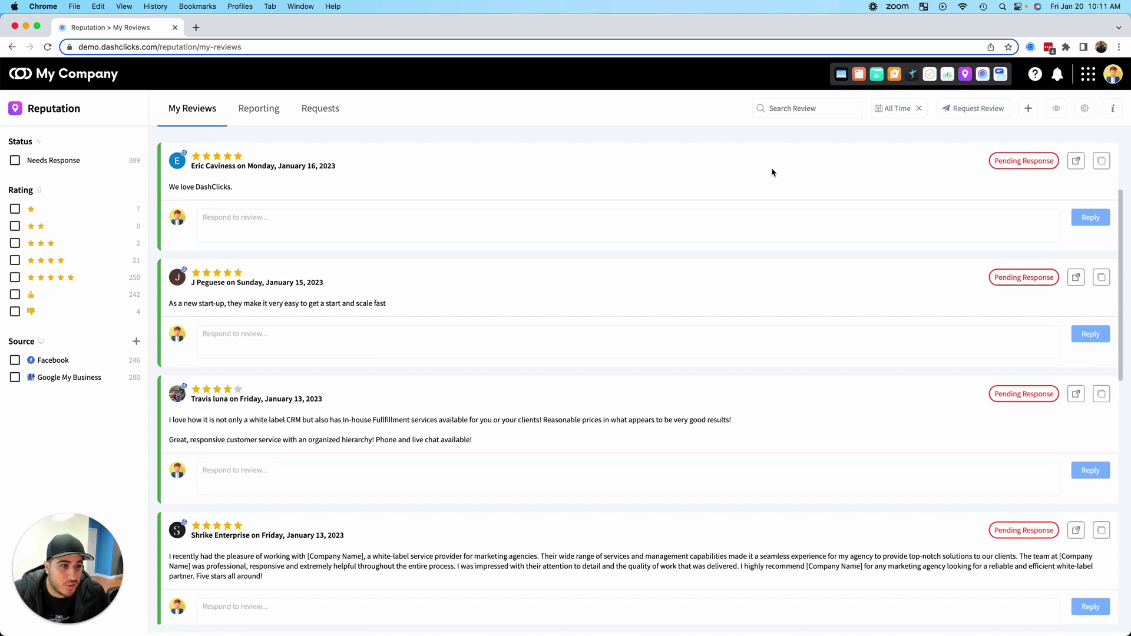
{"action": "scroll", "coordinate": [770, 175], "scroll_direction": "up", "scroll_amount": 3}
{"action": "left_click", "coordinate": [471, 134]}
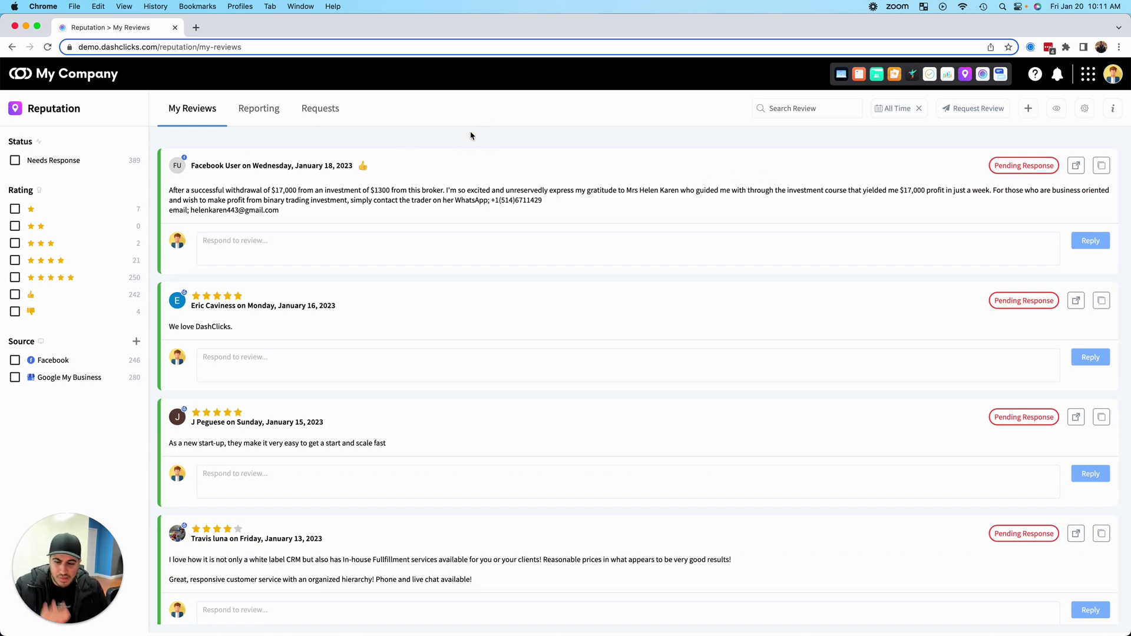
In Reputation settings, highlight the empty Response Template and Auto Response Rules sections, then start a new template.
{"action": "left_click", "coordinate": [1084, 109]}
{"action": "scroll", "coordinate": [430, 296], "scroll_direction": "down", "scroll_amount": 2}
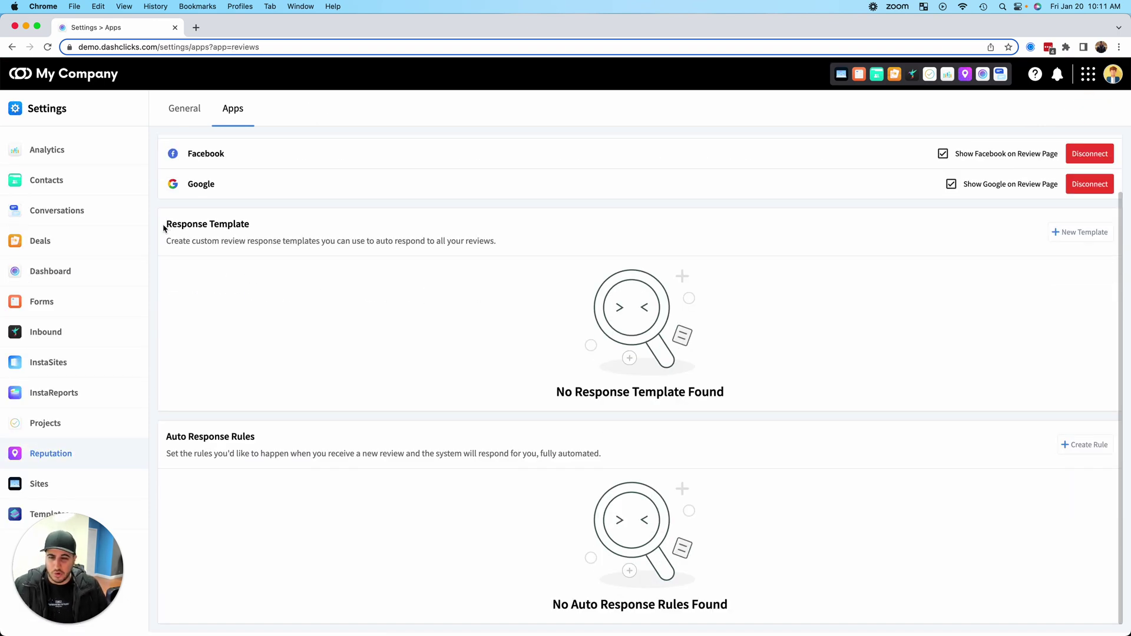
{"action": "left_click_drag", "start_coordinate": [165, 226], "coordinate": [378, 231]}
{"action": "left_click", "coordinate": [379, 231]}
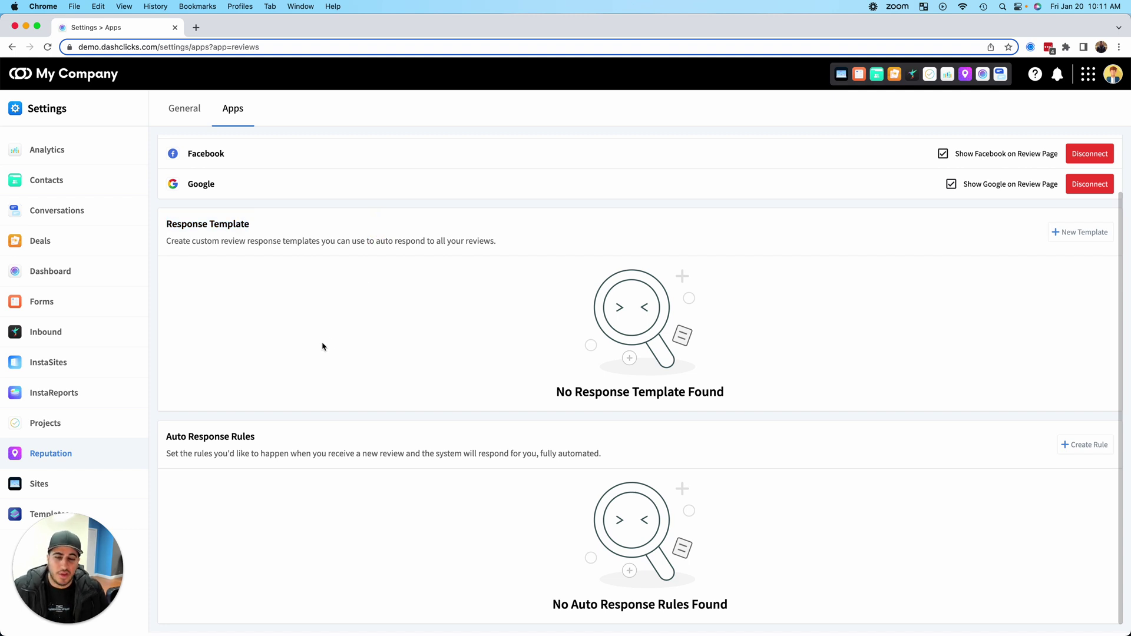
{"action": "left_click_drag", "start_coordinate": [166, 440], "coordinate": [296, 441]}
{"action": "left_click", "coordinate": [297, 440]}
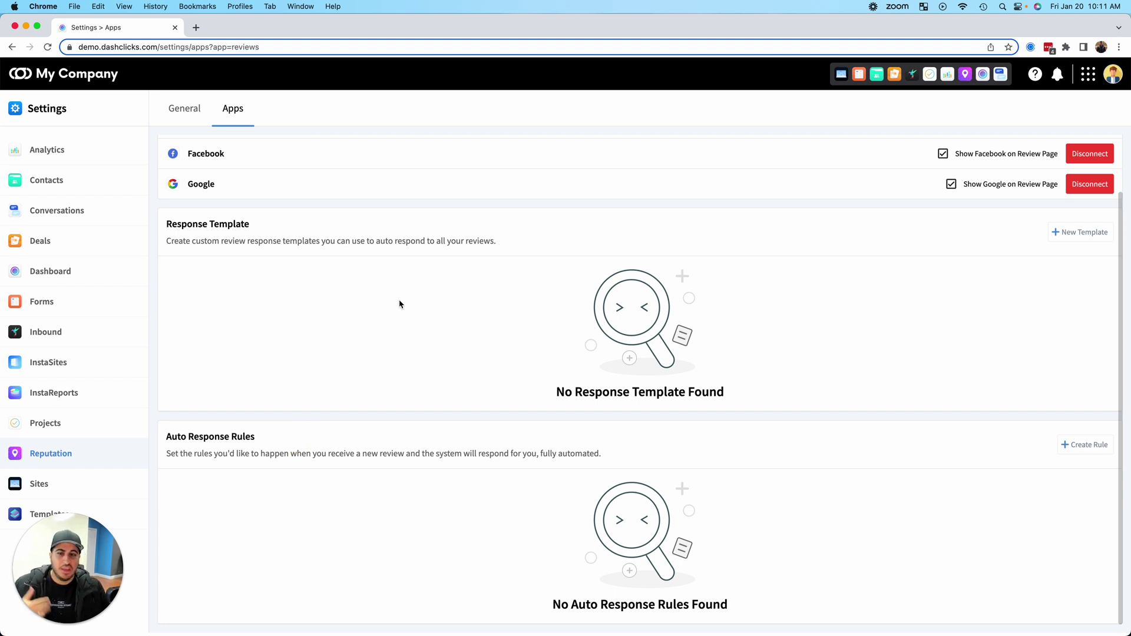
{"action": "scroll", "coordinate": [398, 305], "scroll_direction": "up", "scroll_amount": 1}
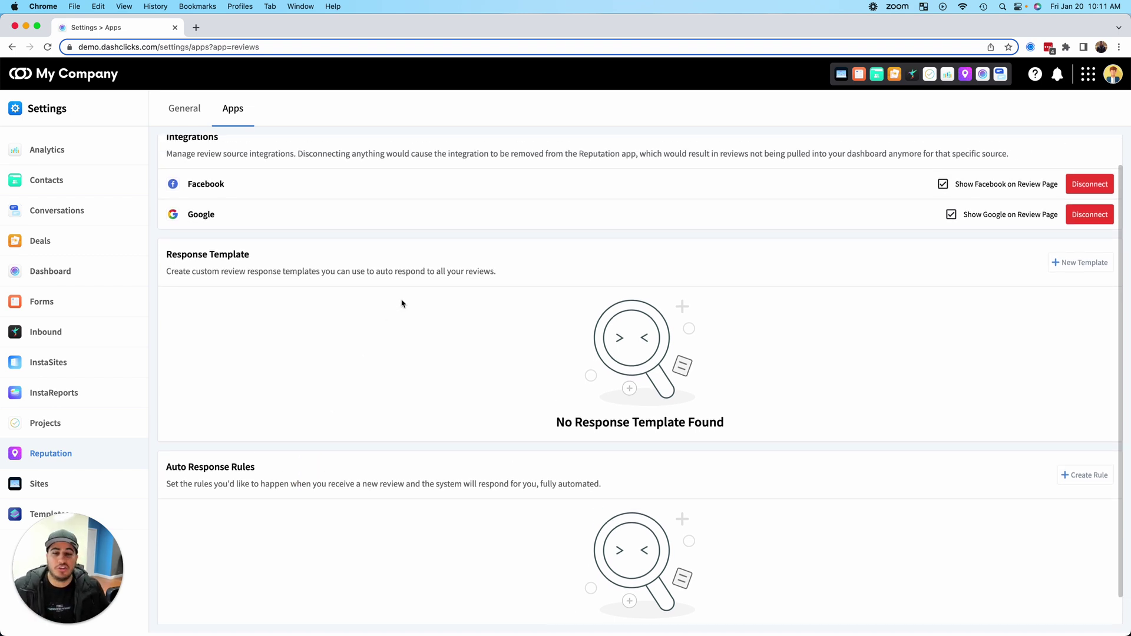
{"action": "left_click", "coordinate": [1068, 265]}
Save template 'Good Review' with the reply 'Hey Thanks for leaving us an awesome review!'.
{"action": "left_click", "coordinate": [943, 123]}
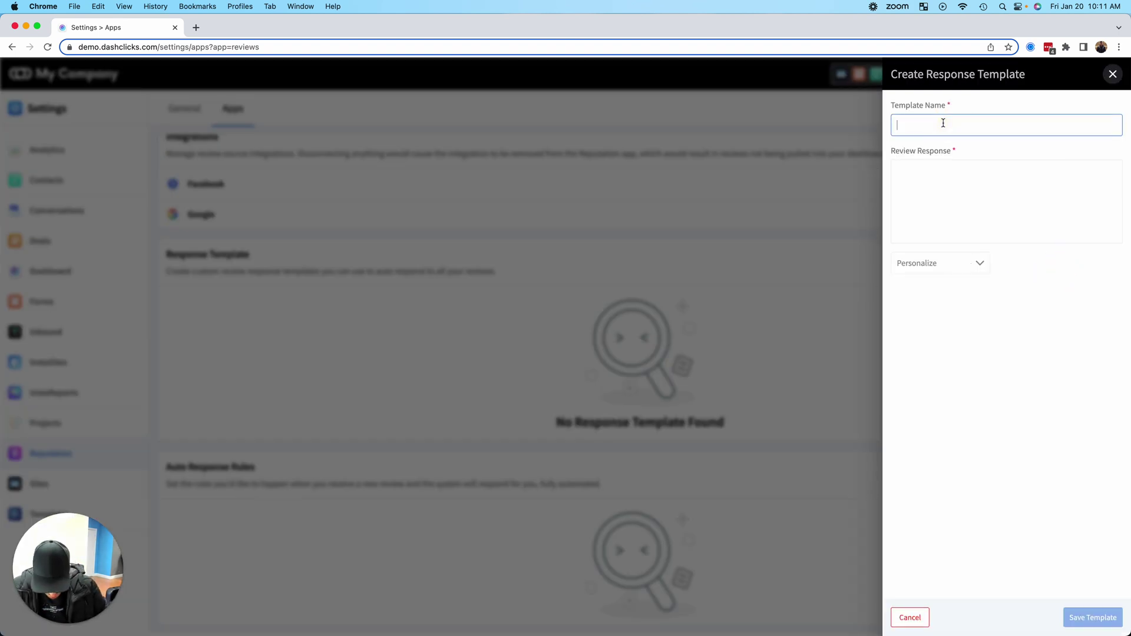
{"action": "type", "text": "Good Review"}
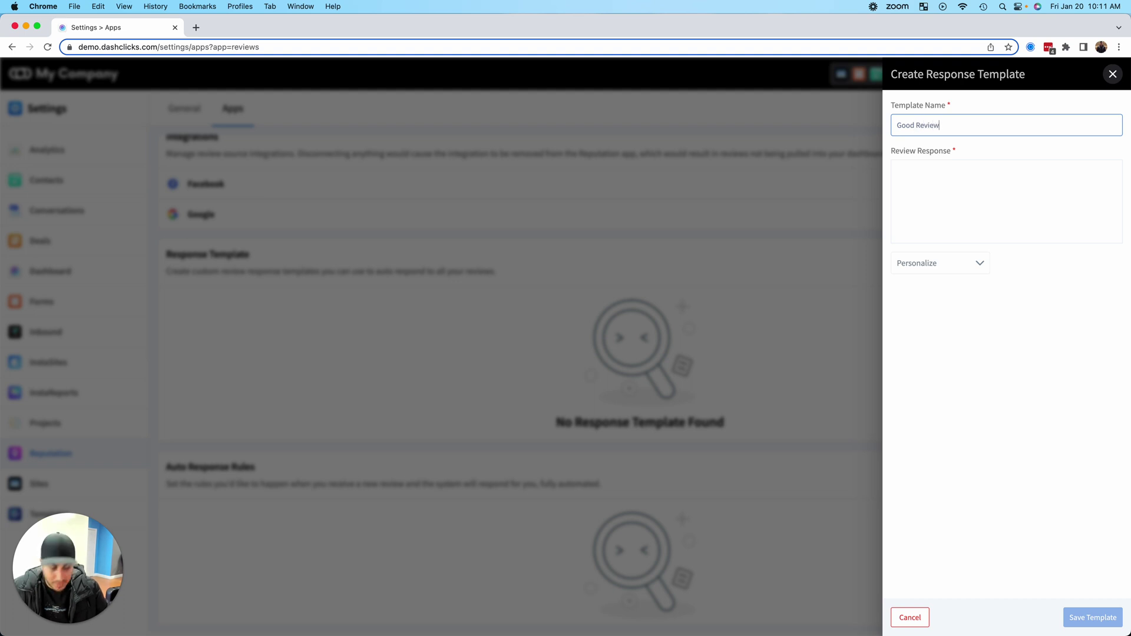
{"action": "left_click", "coordinate": [929, 169]}
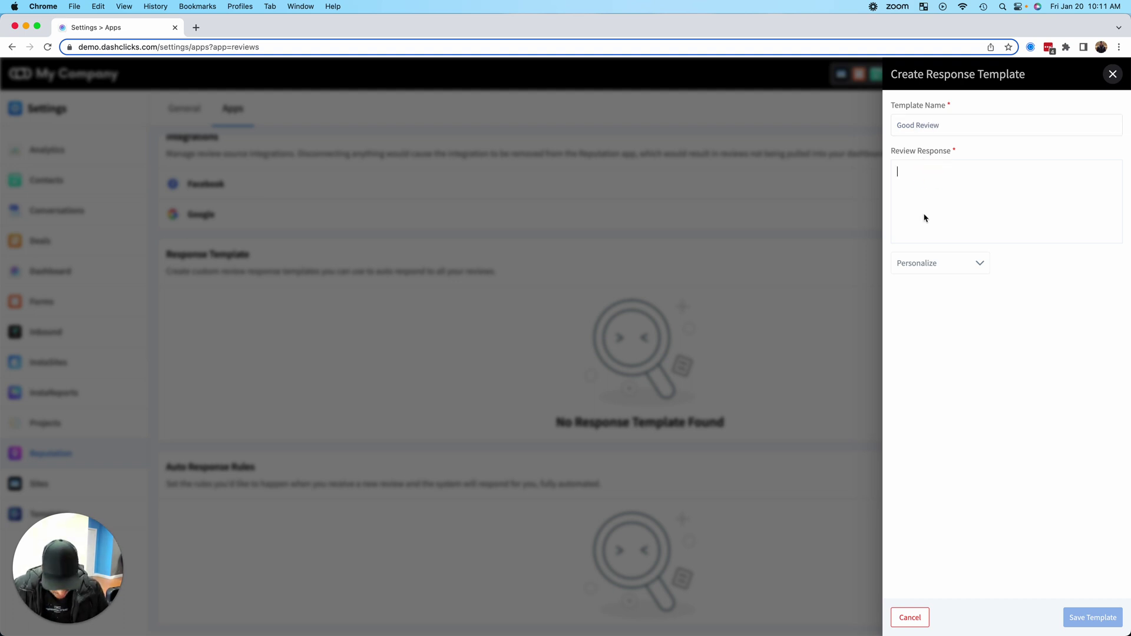
{"action": "type", "text": "Hey"}
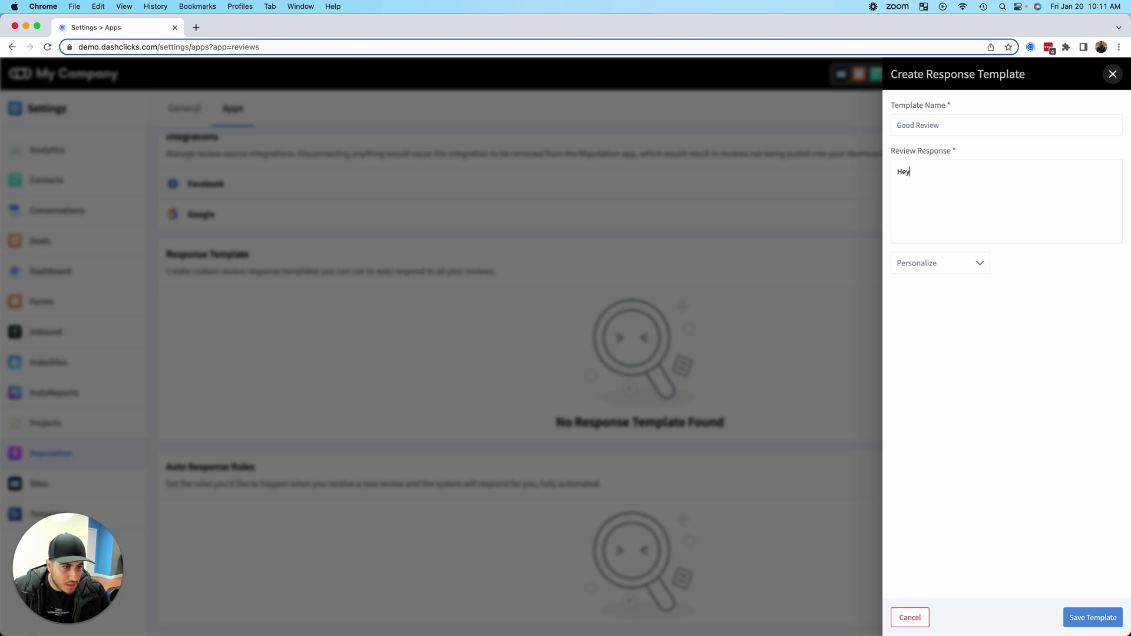
{"action": "left_click", "coordinate": [925, 262]}
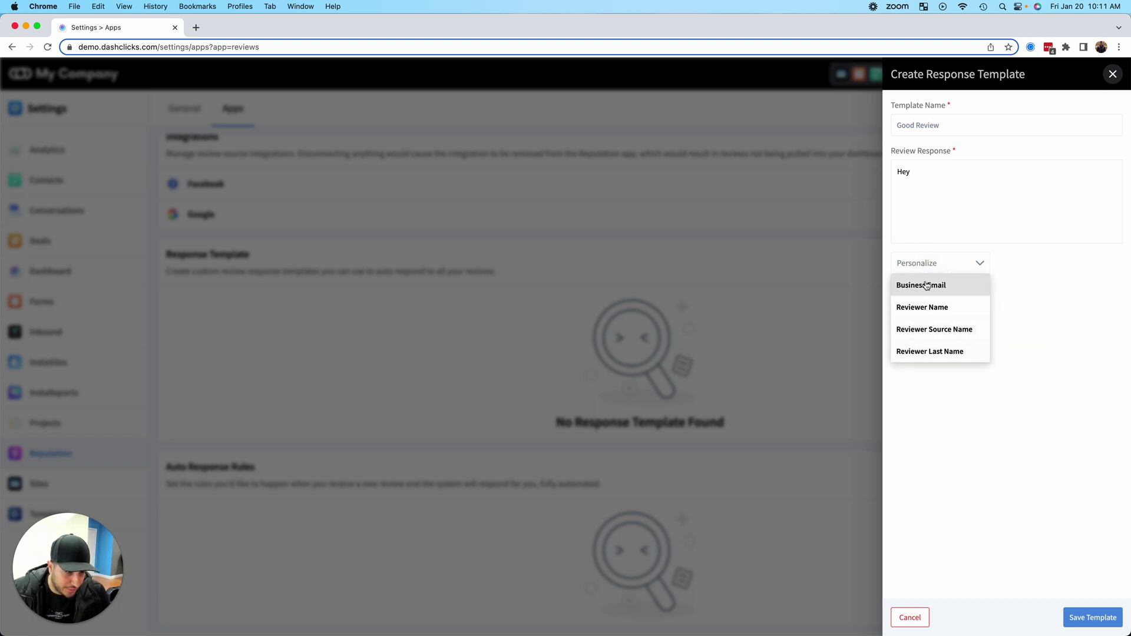
{"action": "left_click", "coordinate": [926, 170]}
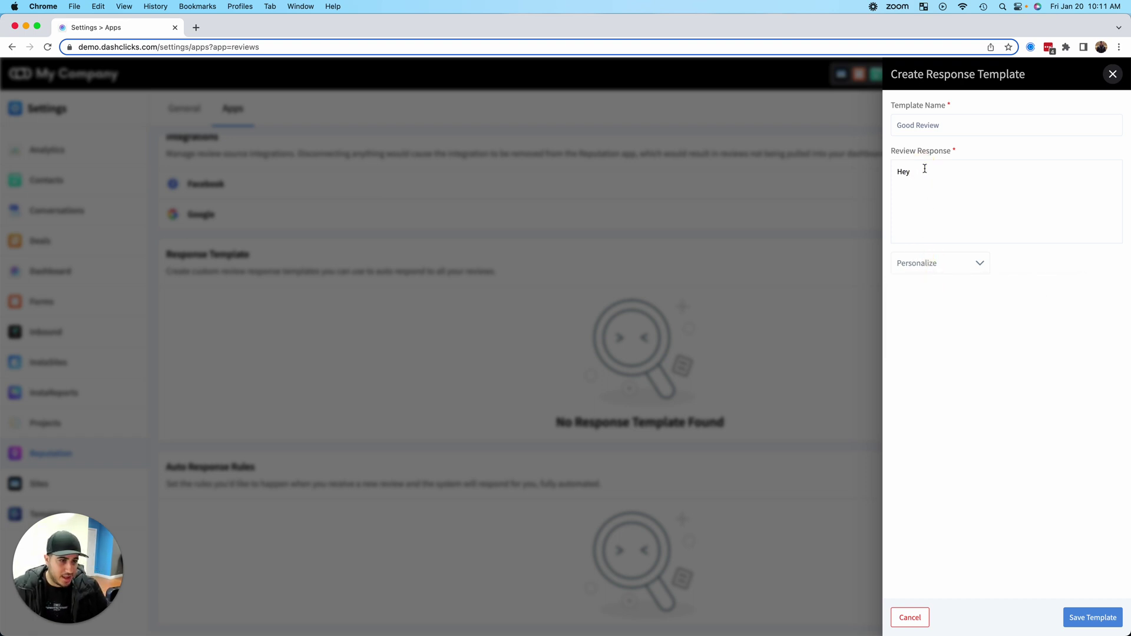
{"action": "type", "text": "Th"}
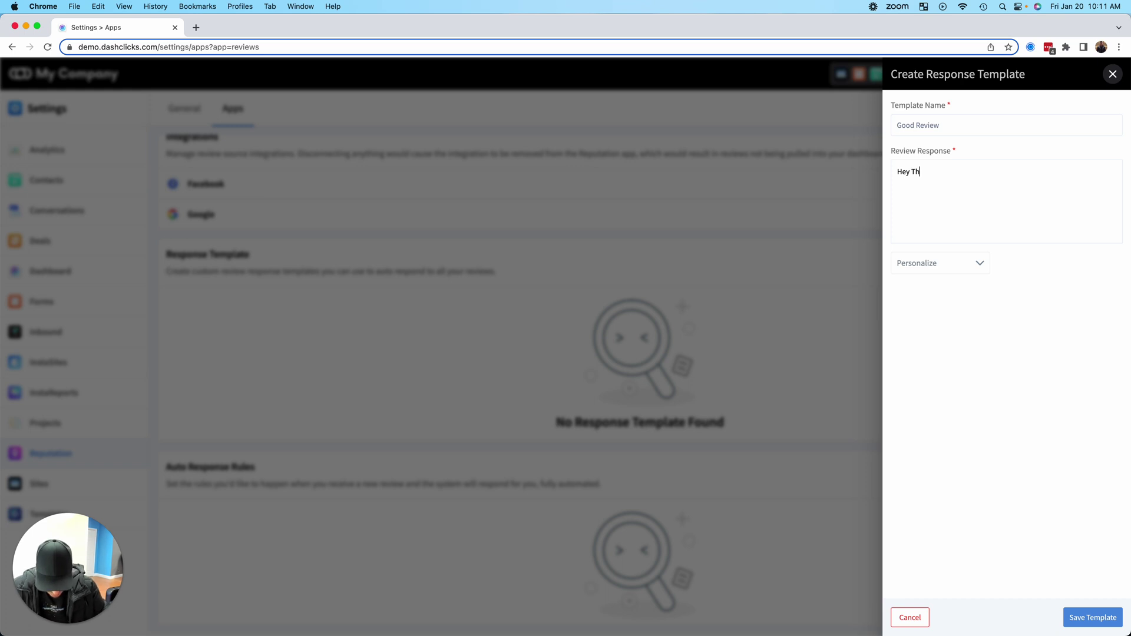
{"action": "type", "text": "anks for l"}
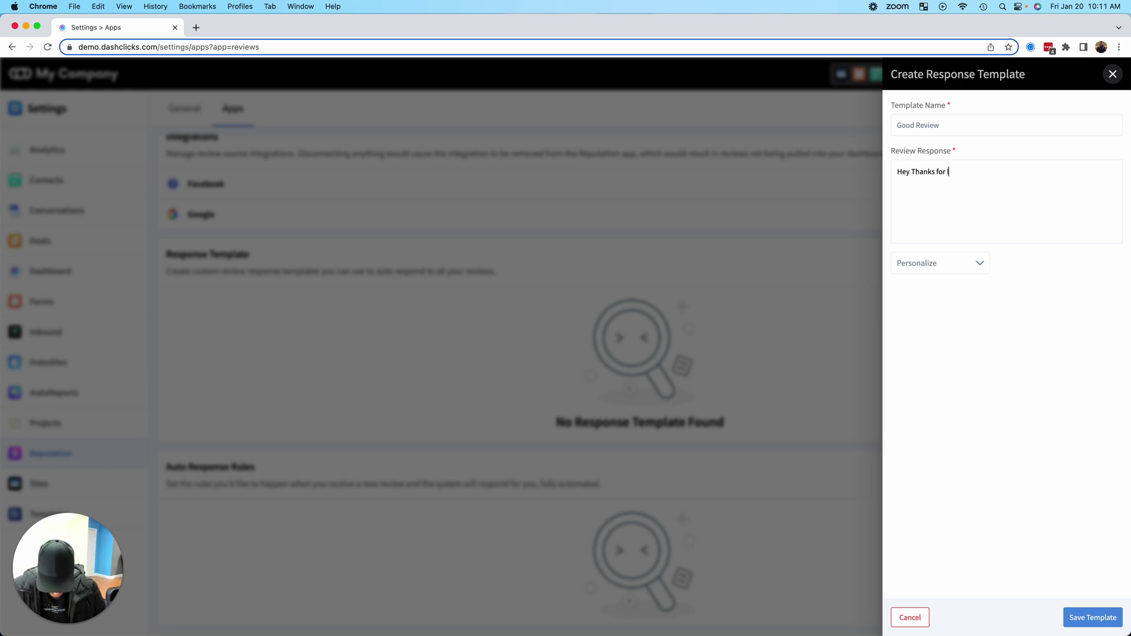
{"action": "type", "text": "eaving us an aw"}
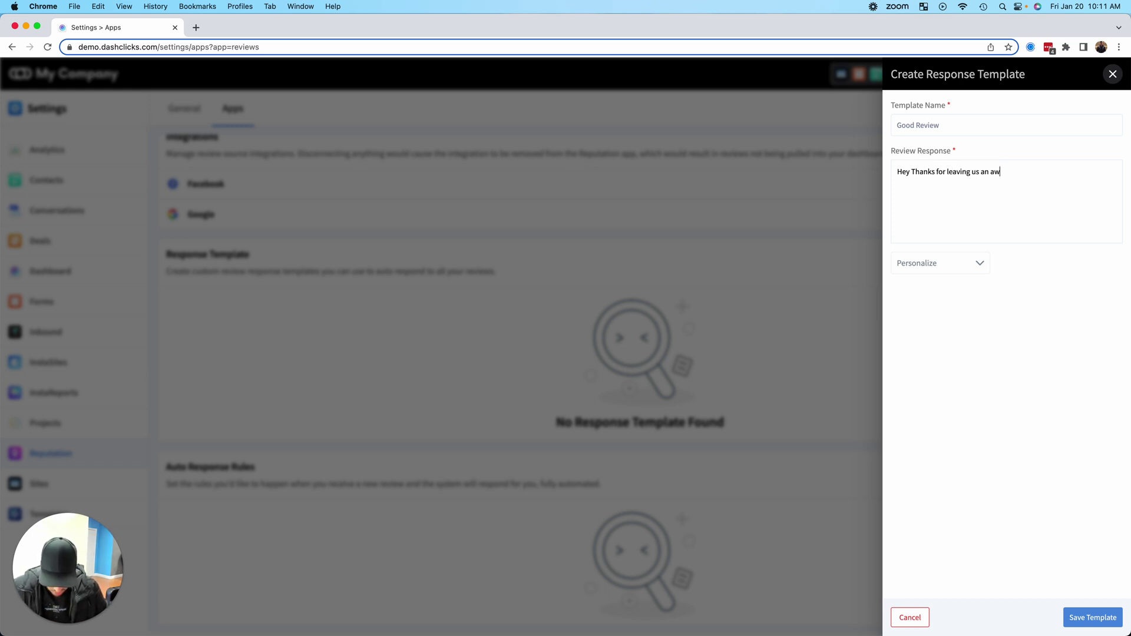
{"action": "type", "text": "esome review!"}
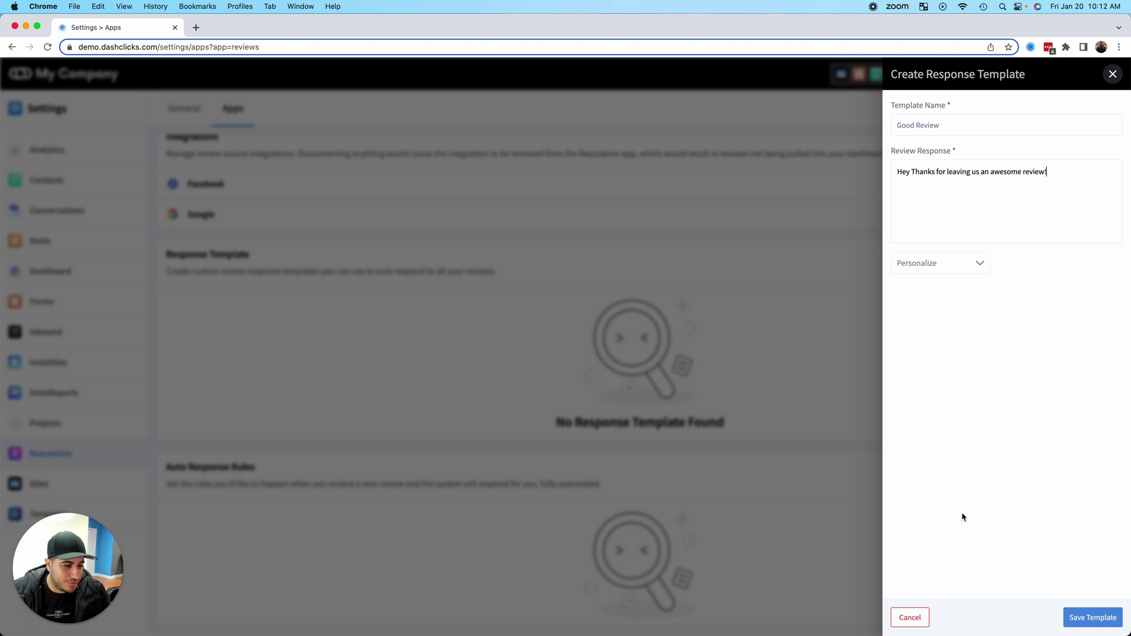
{"action": "left_click", "coordinate": [1077, 618]}
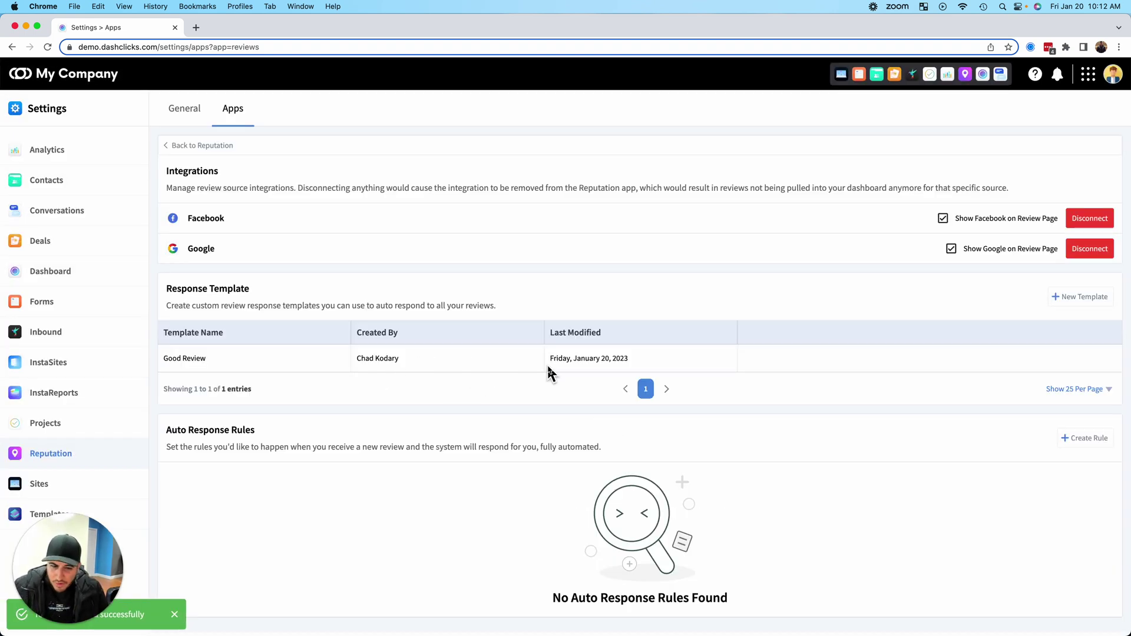
Start a 'Bad Review' template whose reply begins 'Hey we're so sorry this happened', fixing the typo.
{"action": "left_click", "coordinate": [1083, 298]}
{"action": "left_click", "coordinate": [933, 117]}
{"action": "type", "text": "B"}
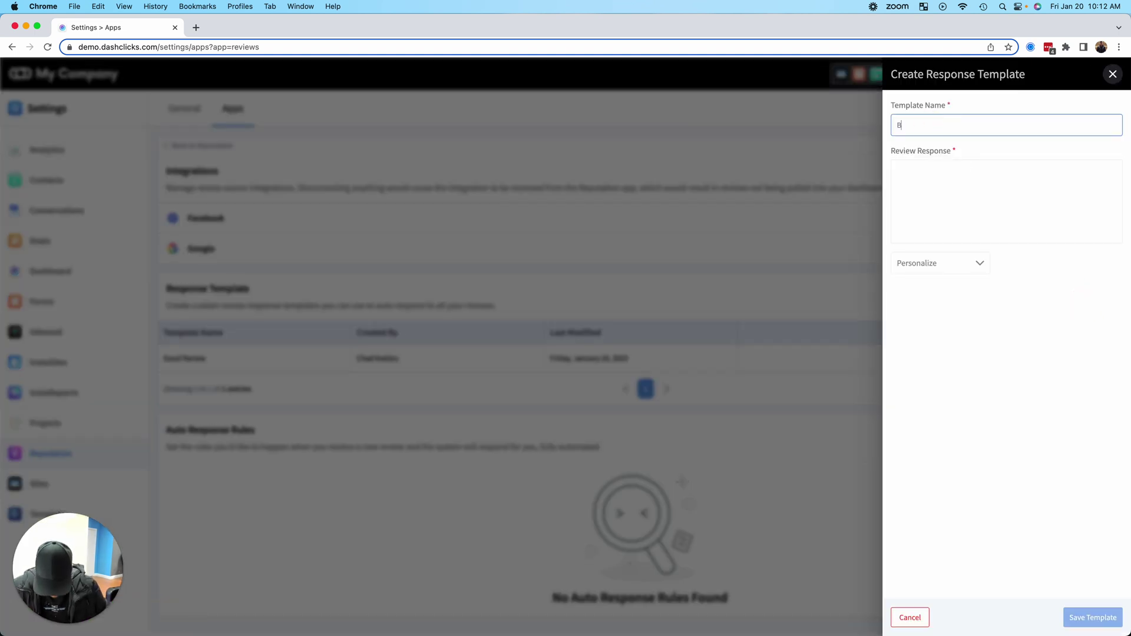
{"action": "type", "text": "ad Review"}
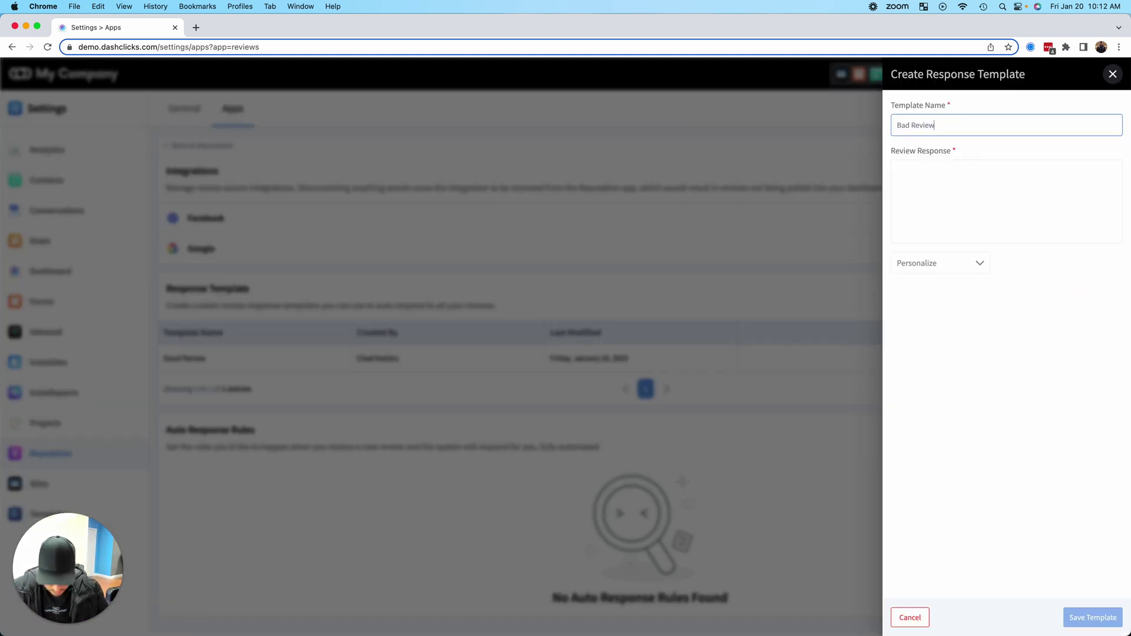
{"action": "left_click", "coordinate": [938, 188]}
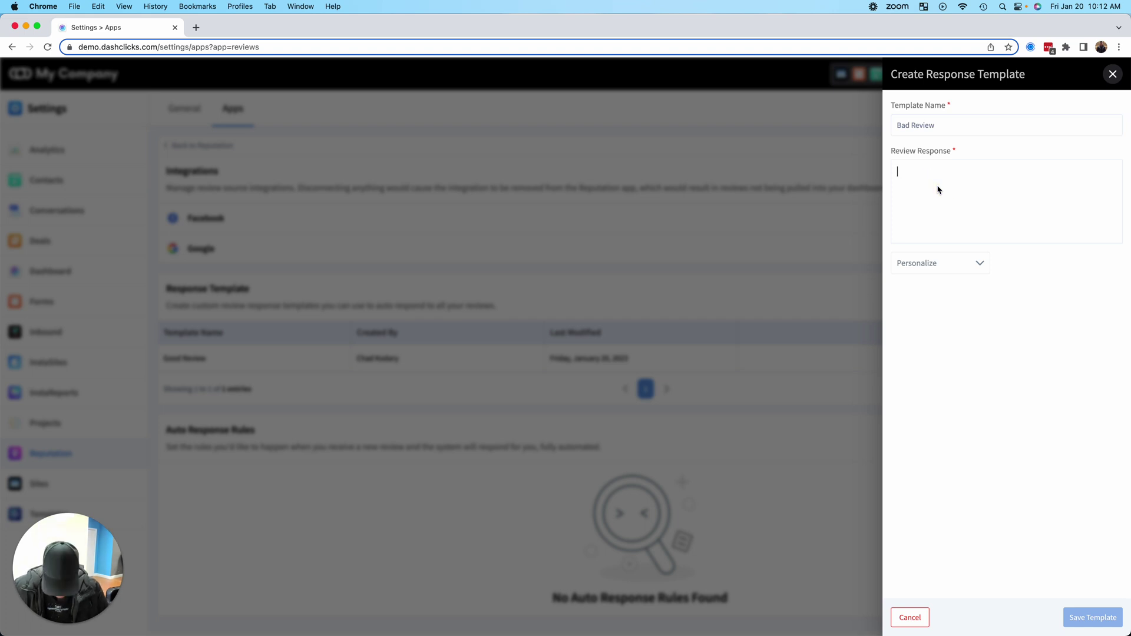
{"action": "type", "text": "Hey we're so"}
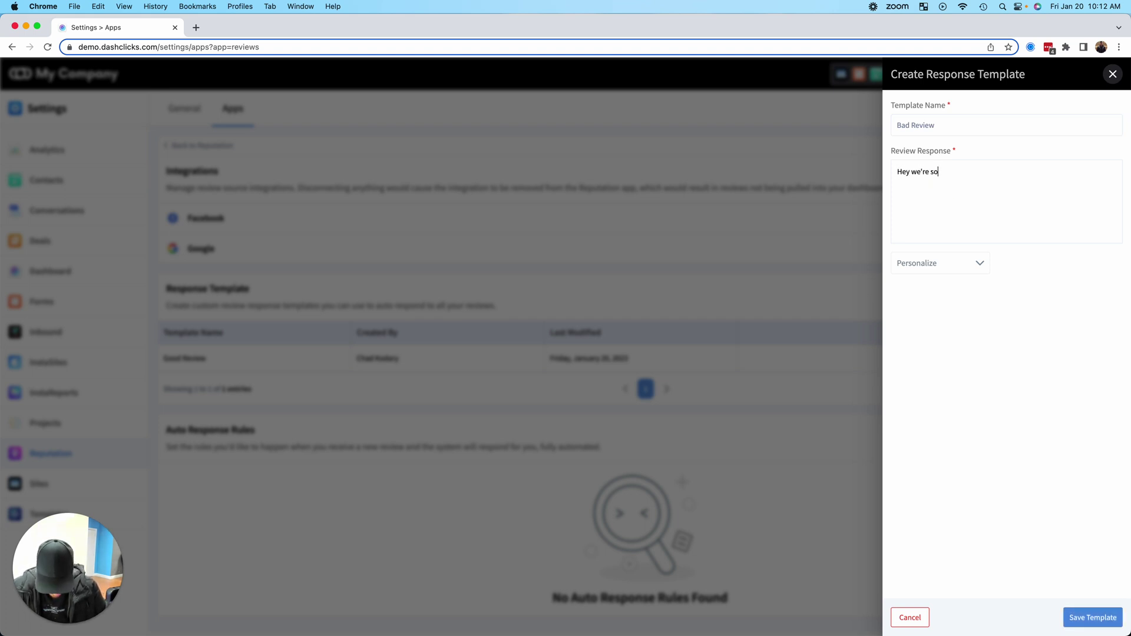
{"action": "type", "text": " soprry this"}
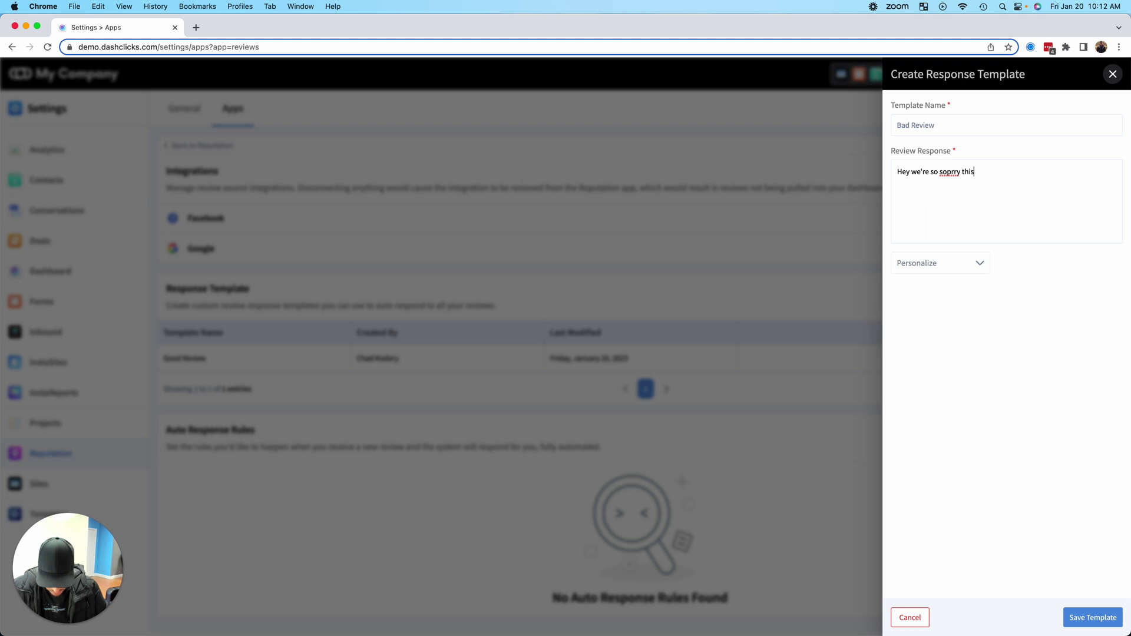
{"action": "type", "text": " happened!"}
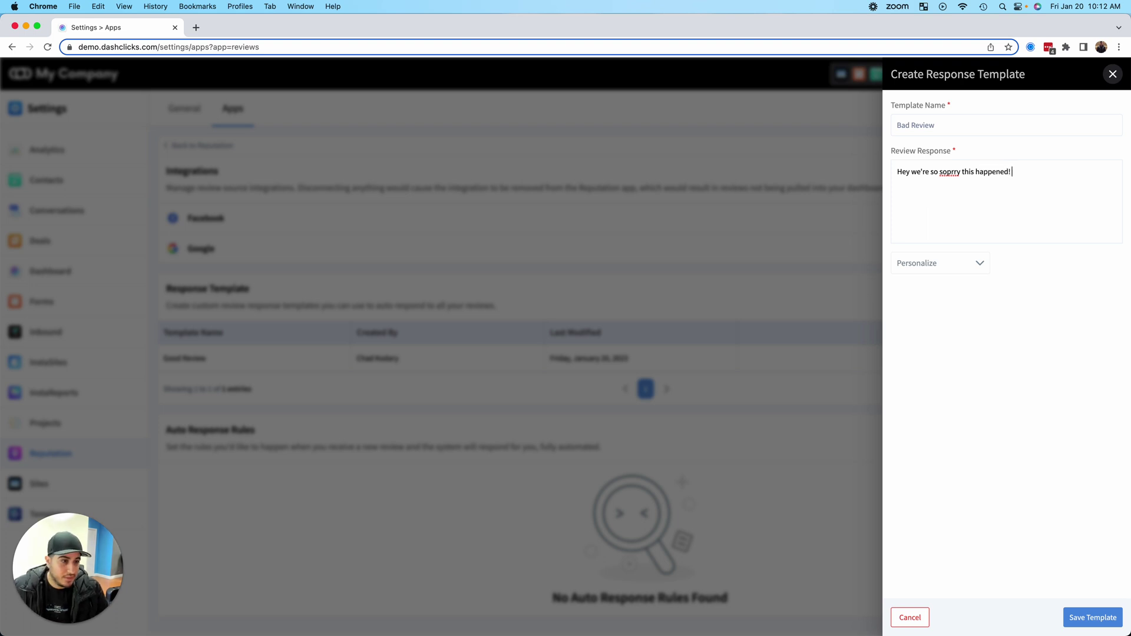
{"action": "right_click", "coordinate": [945, 171]}
{"action": "left_click", "coordinate": [951, 176]}
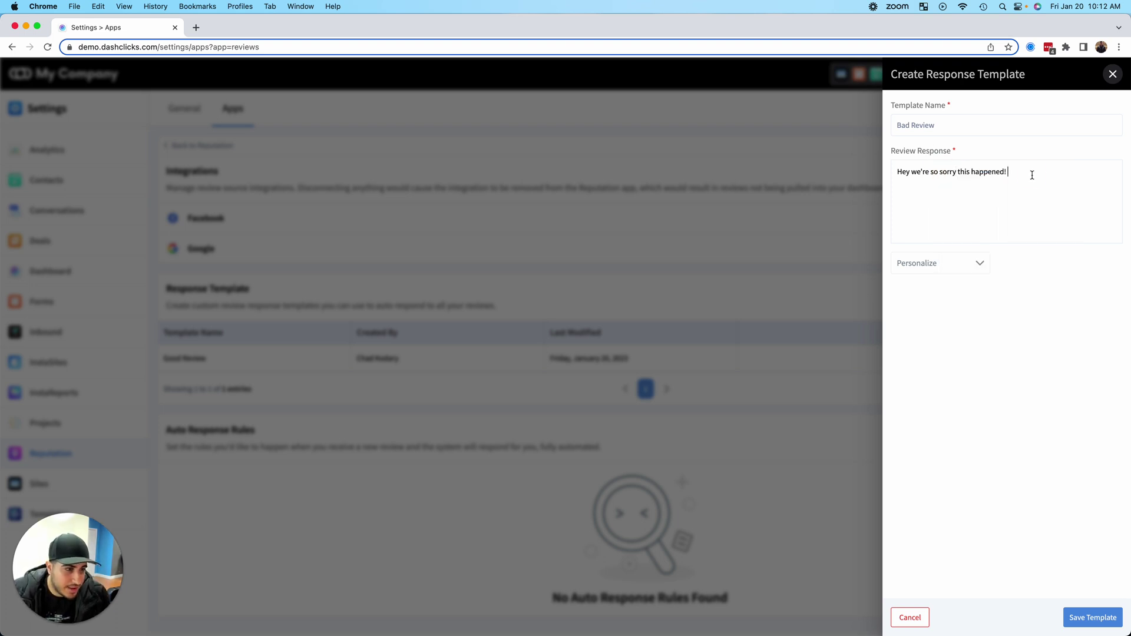
Finish the reply with '! Someone from management will be reaching out!' and save the template.
{"action": "type", "text": "! S"}
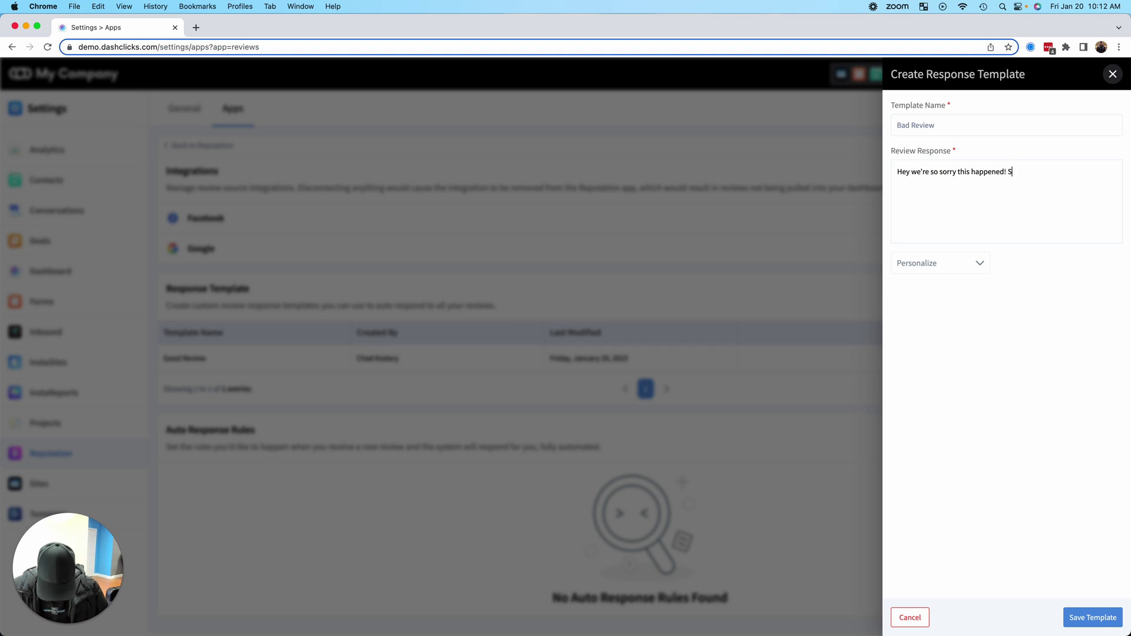
{"action": "type", "text": "omeone from managem"}
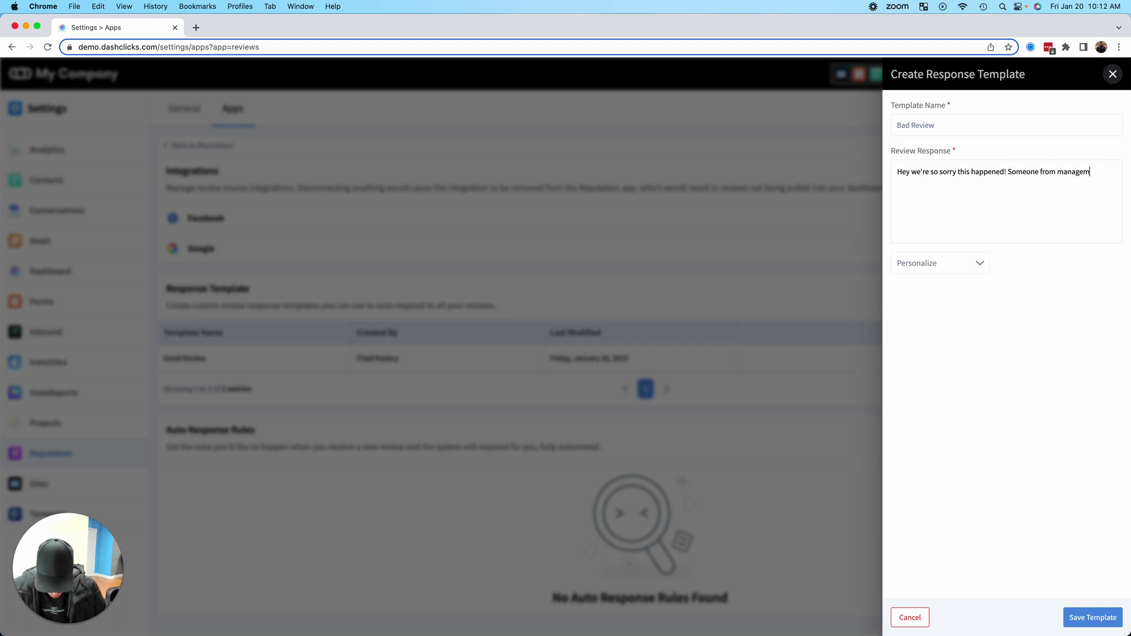
{"action": "type", "text": "ent will be rezching out!"}
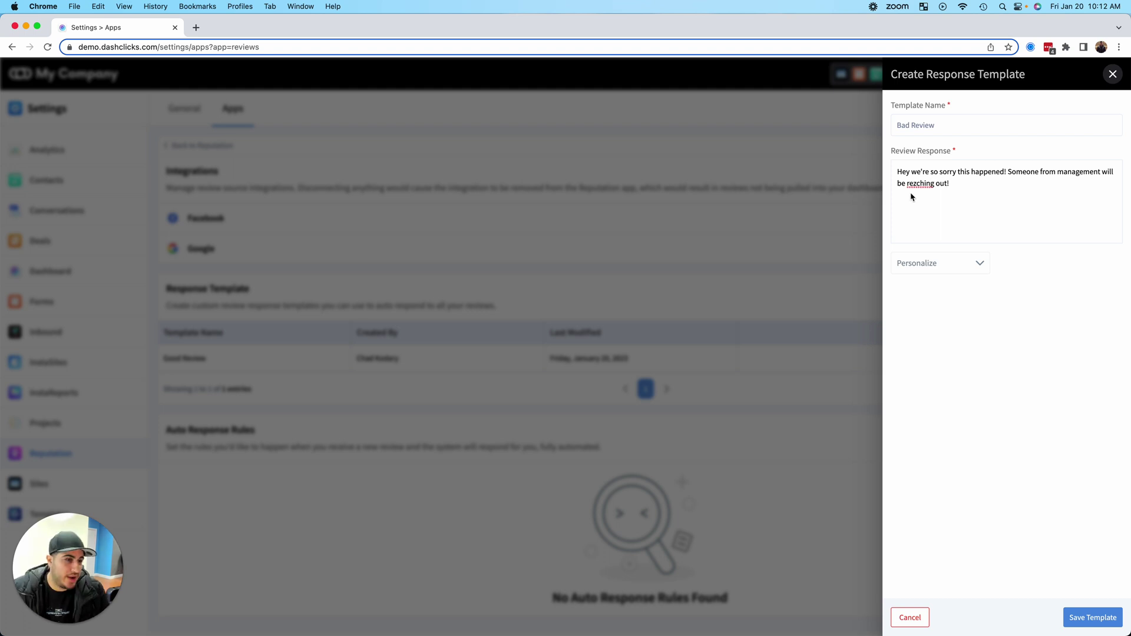
{"action": "right_click", "coordinate": [928, 184]}
{"action": "left_click", "coordinate": [943, 189]}
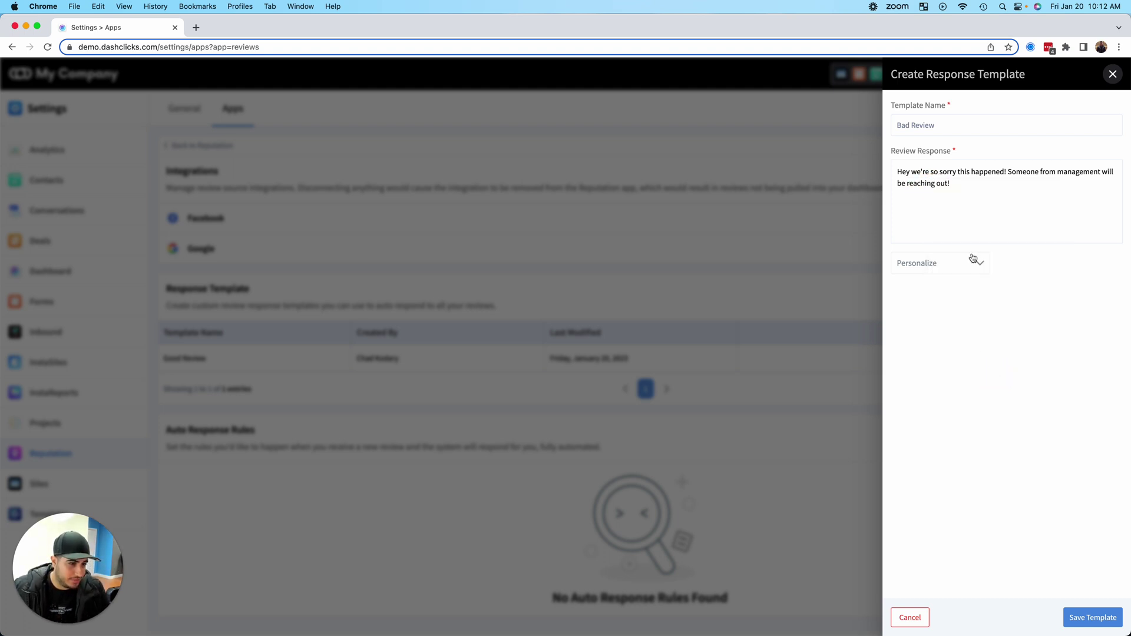
{"action": "left_click", "coordinate": [954, 263]}
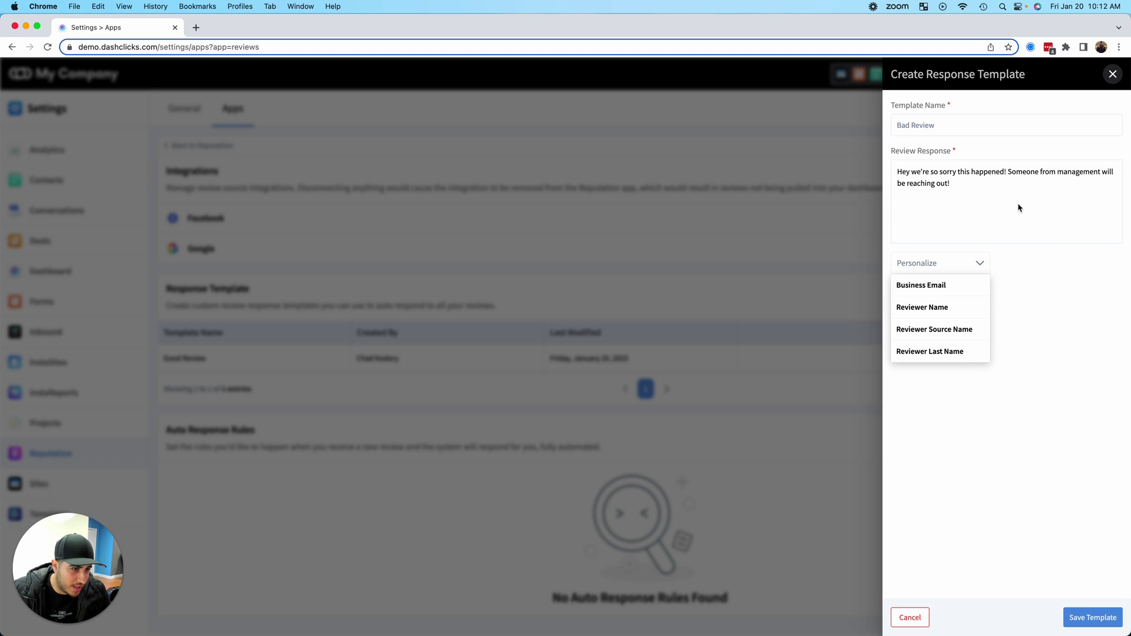
{"action": "left_click", "coordinate": [1006, 191]}
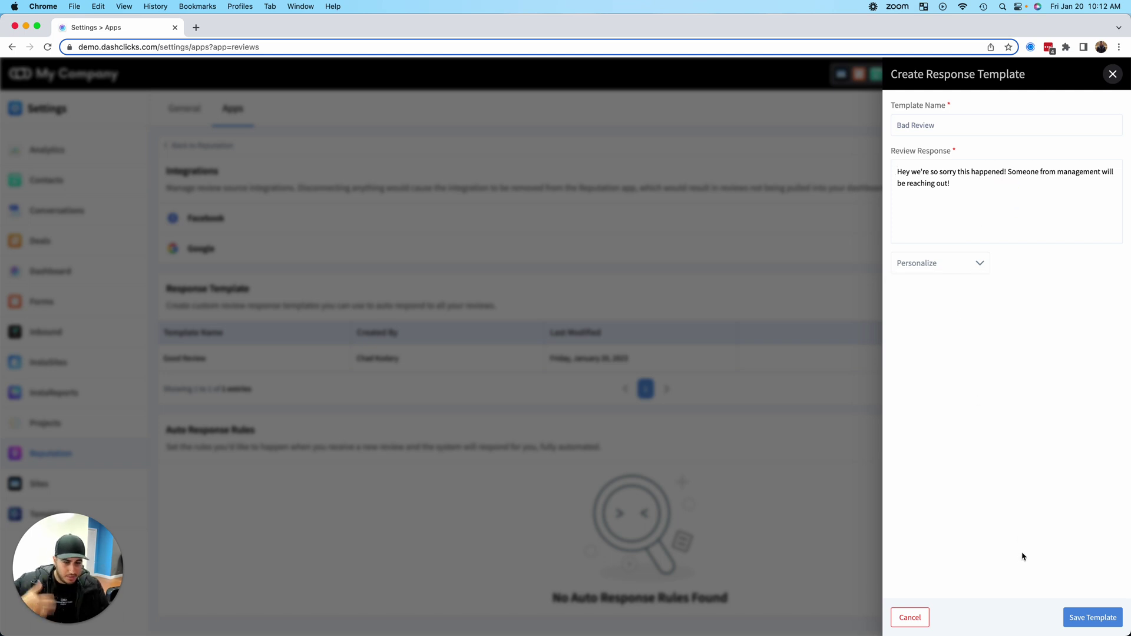
{"action": "left_click", "coordinate": [1087, 620]}
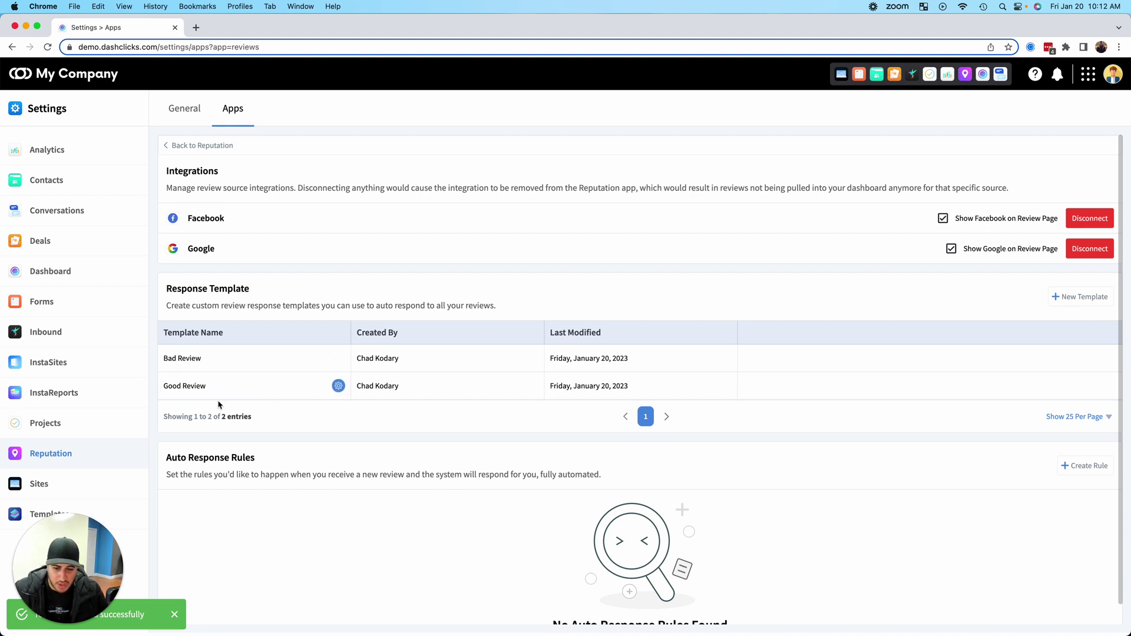
Create a new auto-response rule titled 'Good Reviewe', correcting the 'Googd' typo.
{"action": "scroll", "coordinate": [327, 439], "scroll_direction": "down", "scroll_amount": 1}
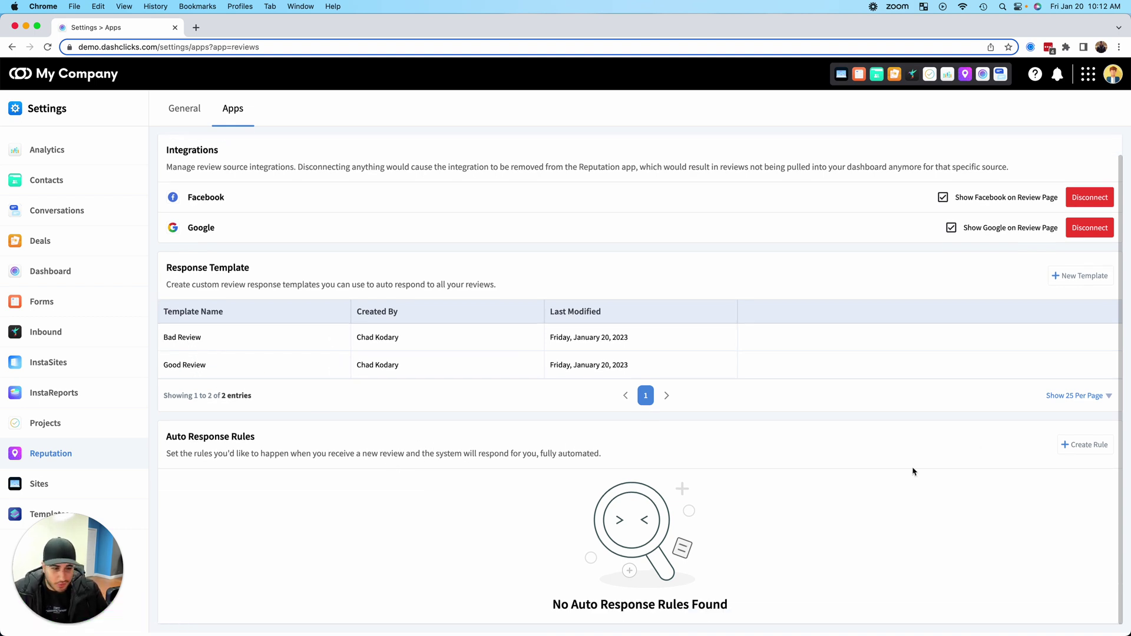
{"action": "left_click", "coordinate": [1076, 450]}
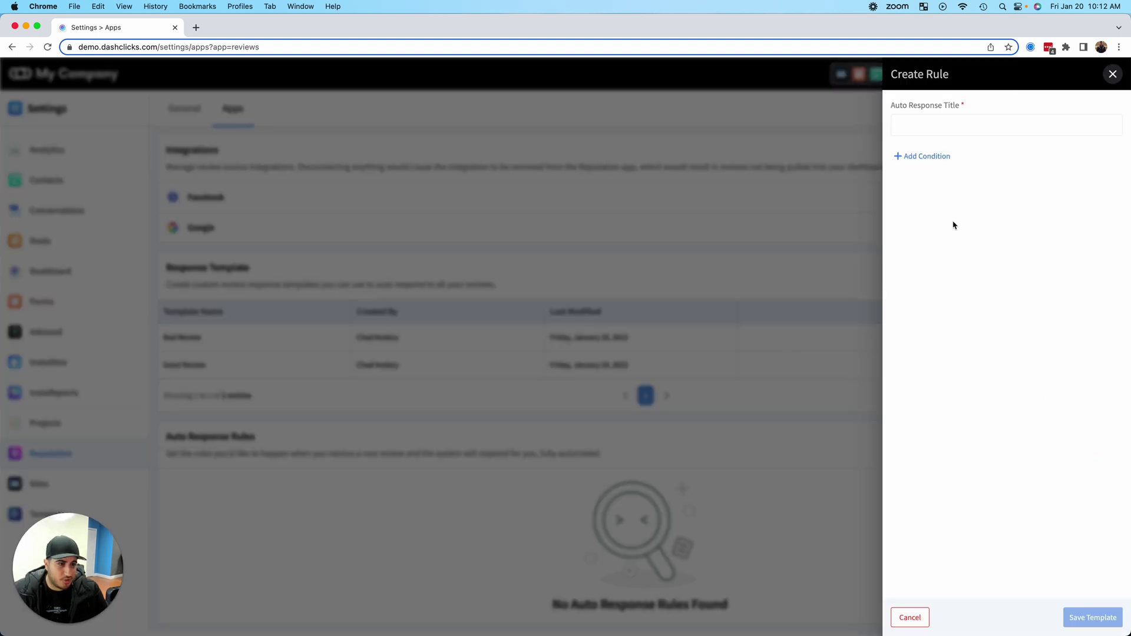
{"action": "left_click", "coordinate": [924, 128]}
{"action": "type", "text": "G"}
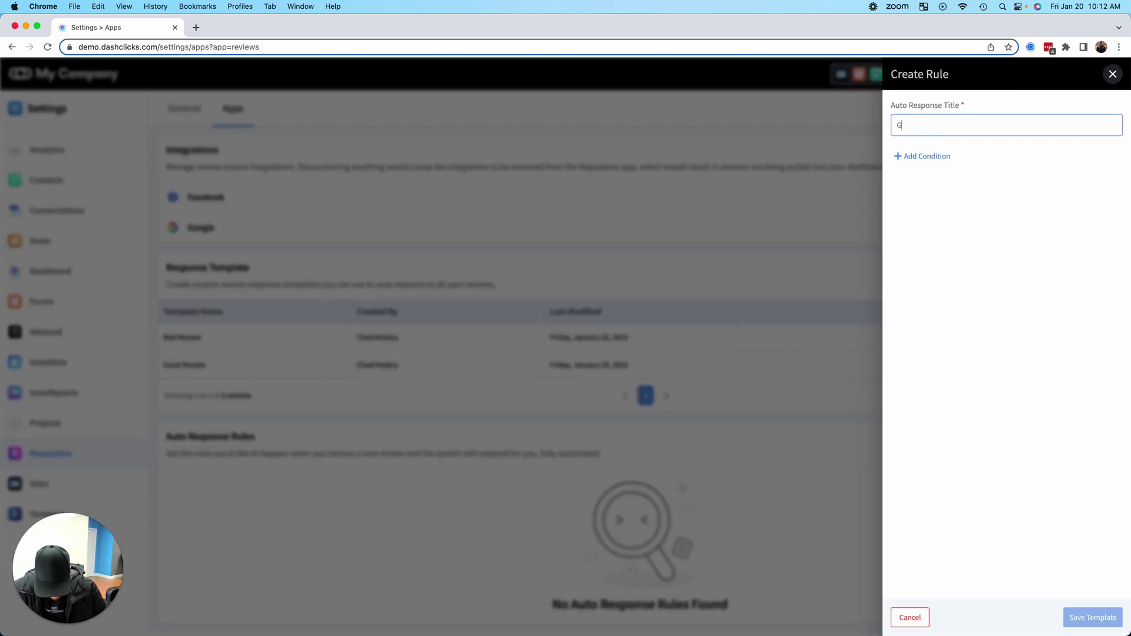
{"action": "type", "text": "oogd Reviewe"}
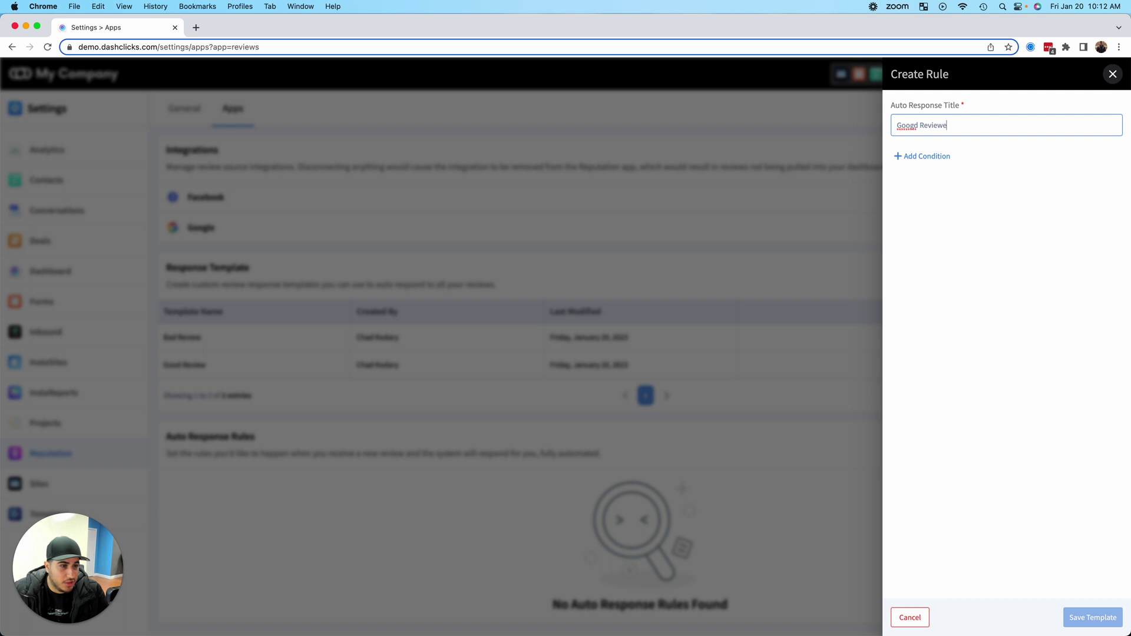
{"action": "right_click", "coordinate": [909, 126]}
{"action": "left_click", "coordinate": [923, 131]}
Add a first condition with review sources Google, Any source and Facebook.
{"action": "left_click", "coordinate": [916, 158]}
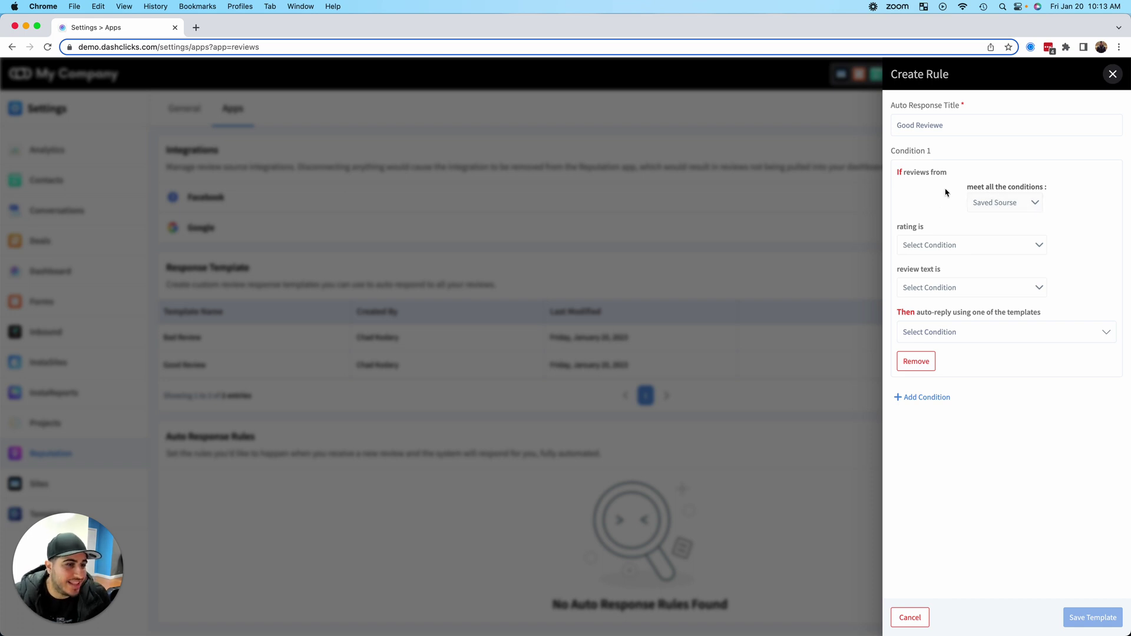
{"action": "left_click", "coordinate": [994, 204]}
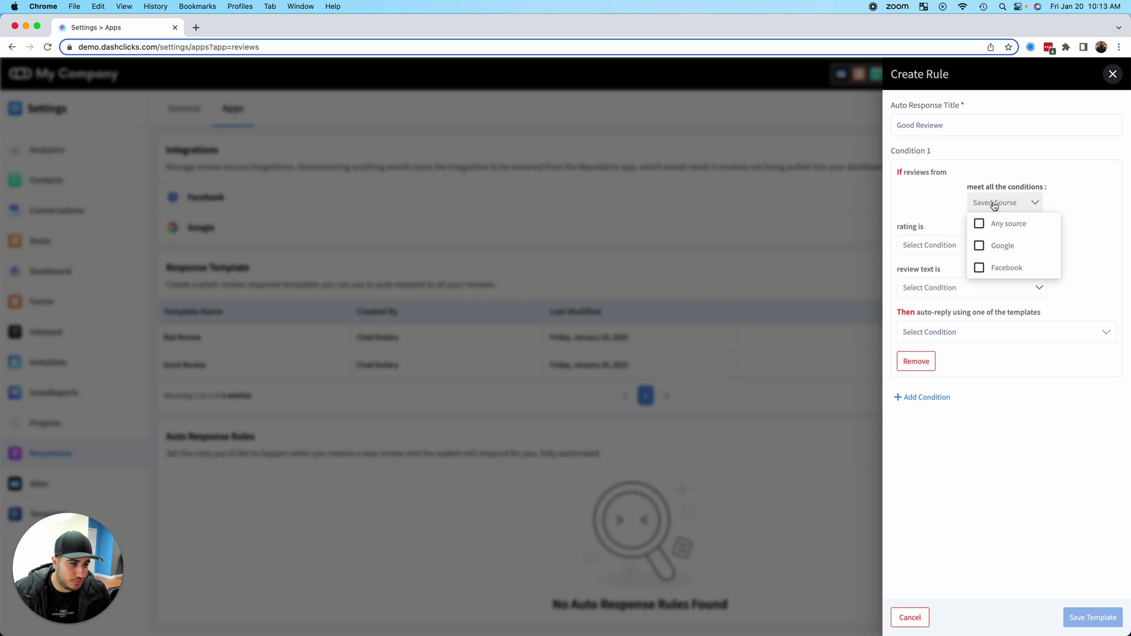
{"action": "left_click", "coordinate": [979, 245]}
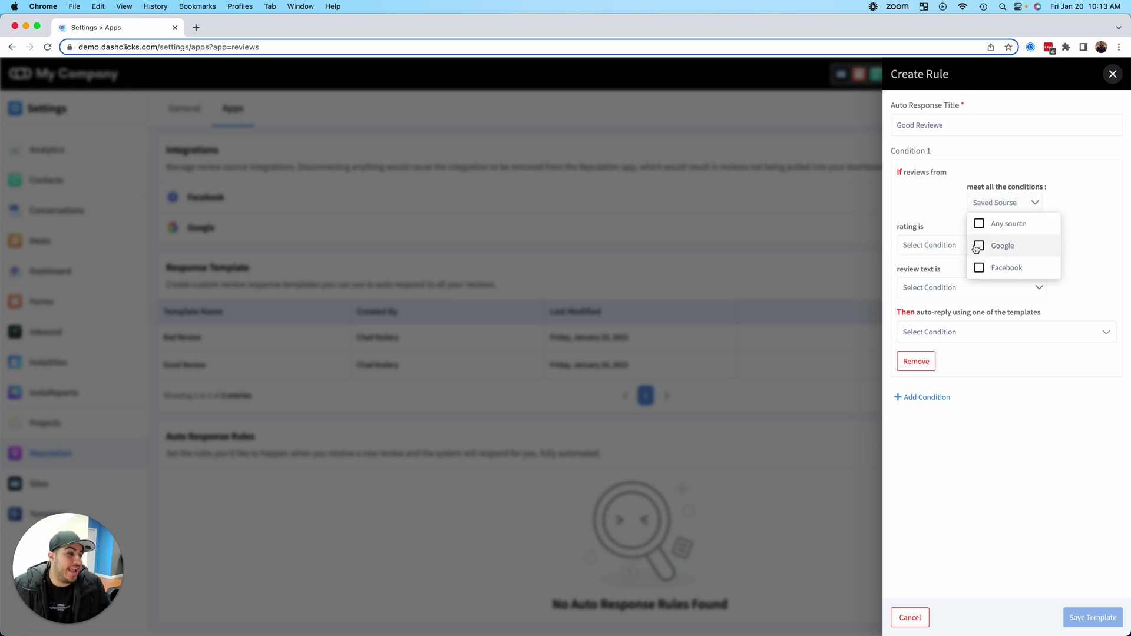
{"action": "left_click", "coordinate": [926, 192]}
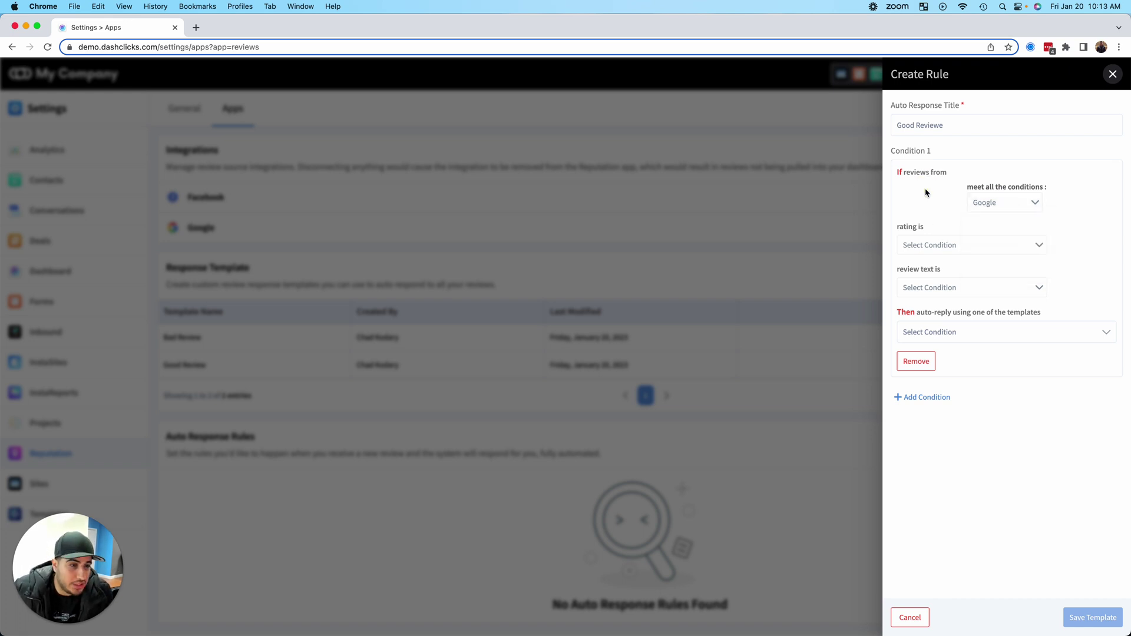
{"action": "left_click", "coordinate": [978, 210]}
{"action": "left_click", "coordinate": [982, 225]}
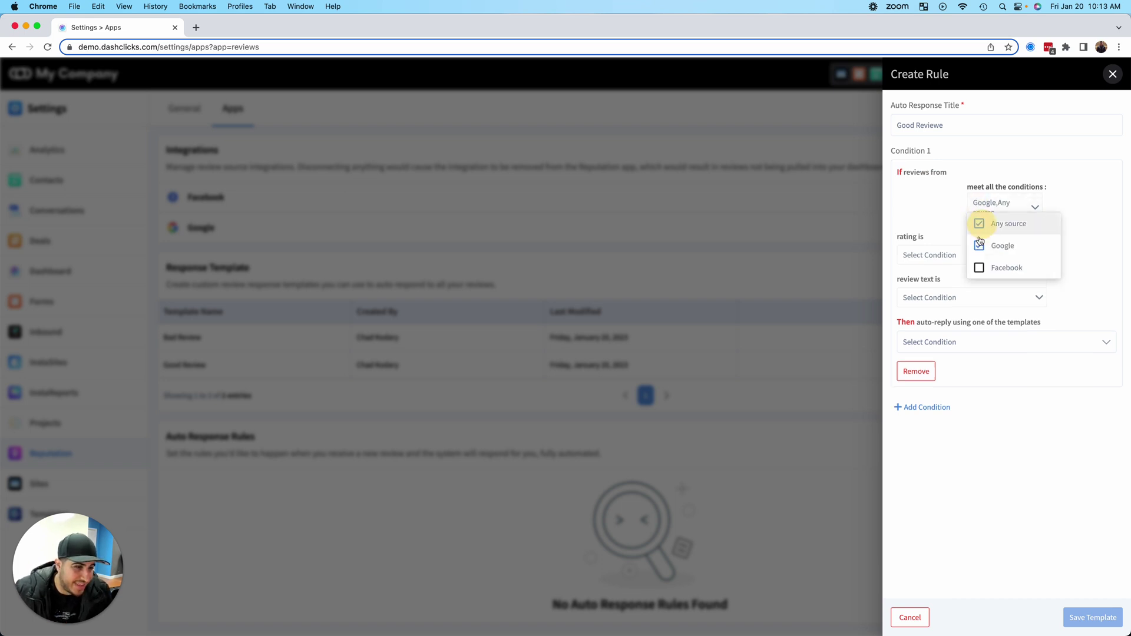
{"action": "left_click", "coordinate": [978, 267]}
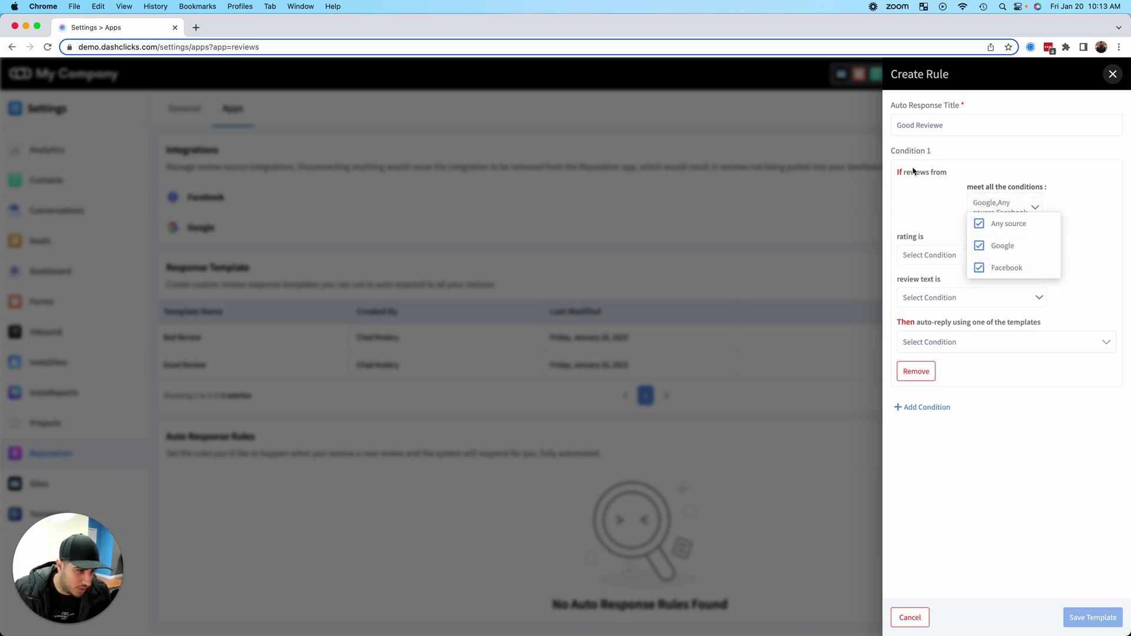
{"action": "left_click", "coordinate": [926, 197]}
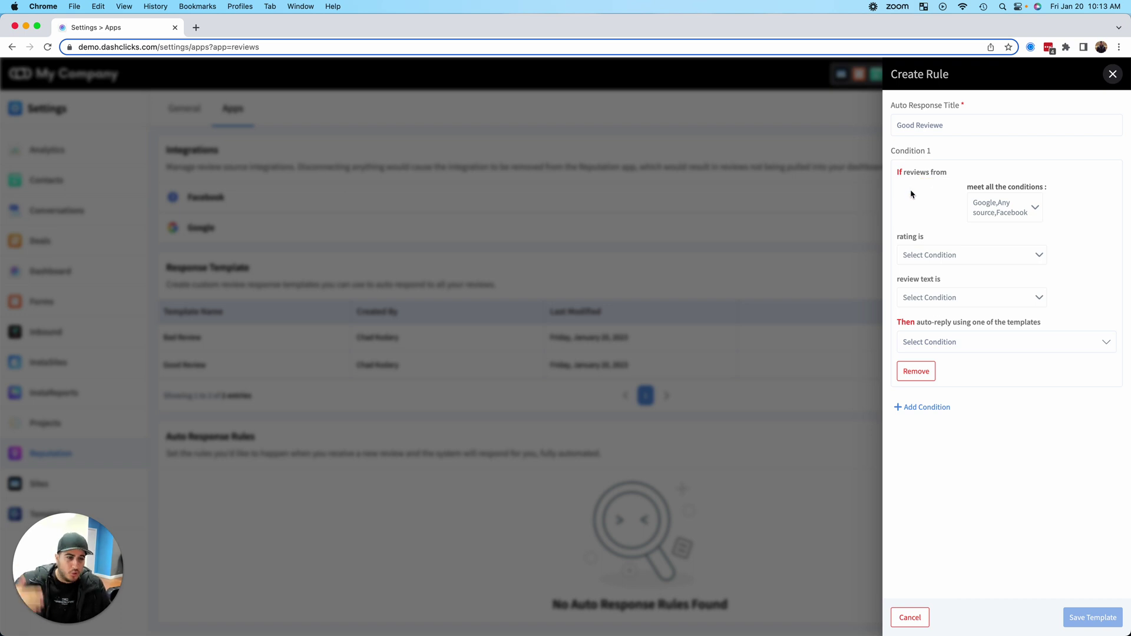
Match 4 Star, 5 Star and recommended reviews, with review text Present or Not Present.
{"action": "left_click", "coordinate": [931, 261]}
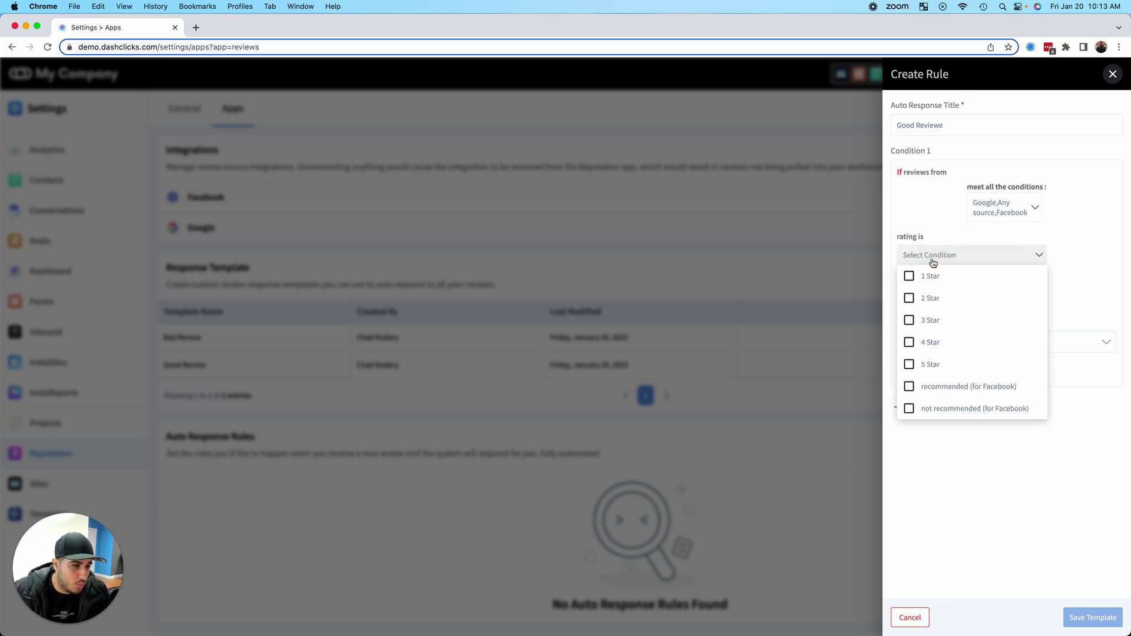
{"action": "left_click", "coordinate": [926, 347]}
{"action": "left_click", "coordinate": [924, 366]}
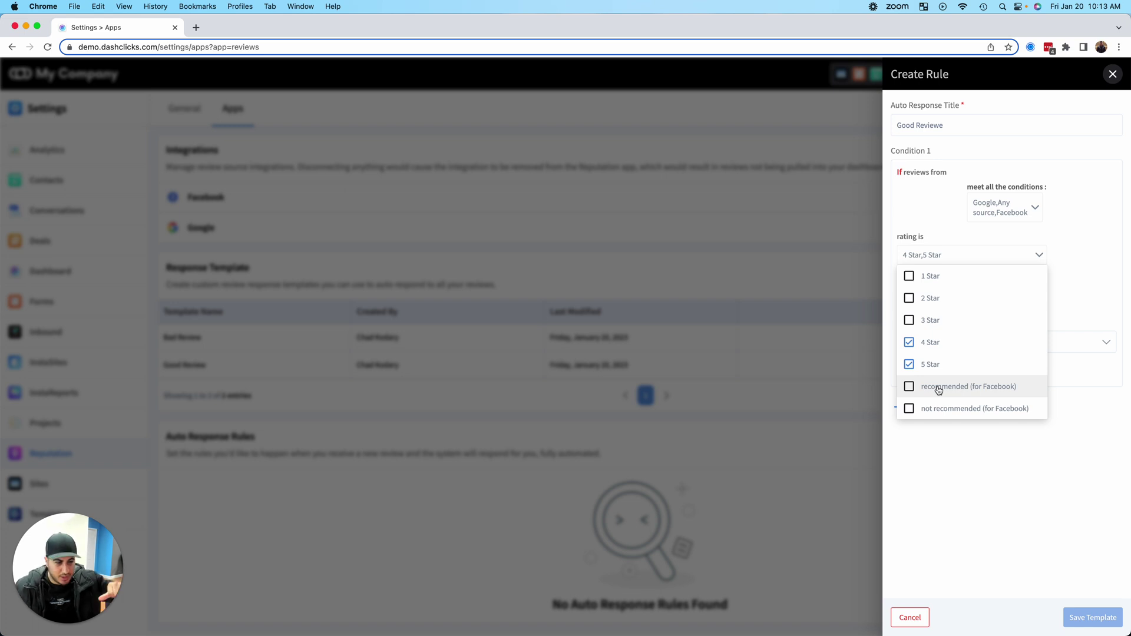
{"action": "left_click", "coordinate": [938, 389]}
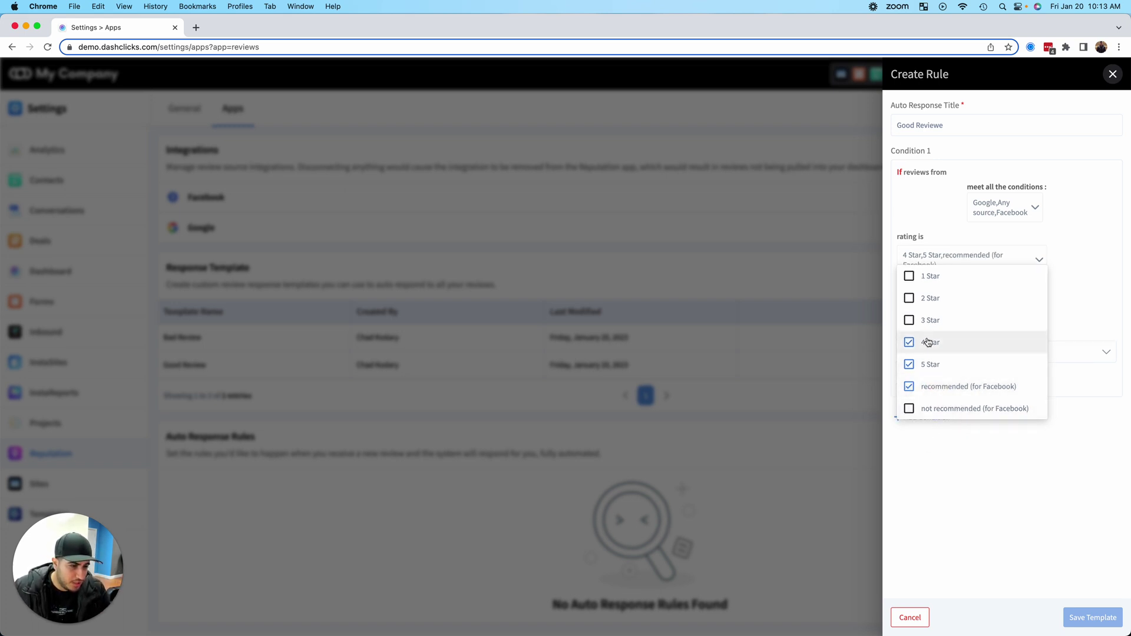
{"action": "left_click", "coordinate": [945, 482]}
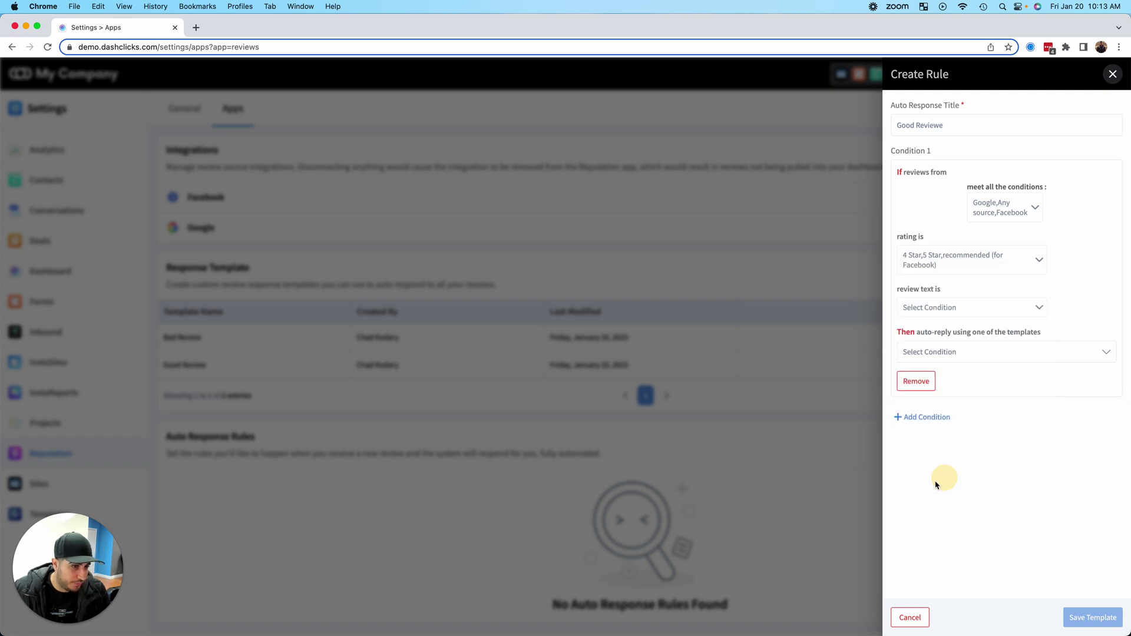
{"action": "left_click", "coordinate": [923, 308]}
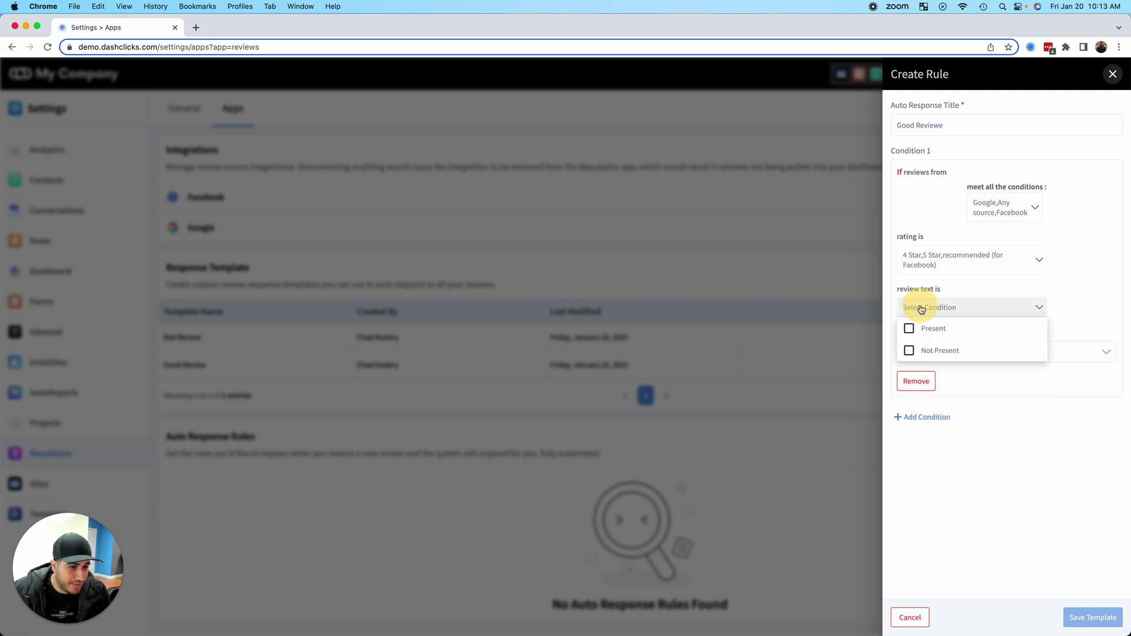
{"action": "left_click", "coordinate": [923, 337]}
{"action": "left_click", "coordinate": [907, 351]}
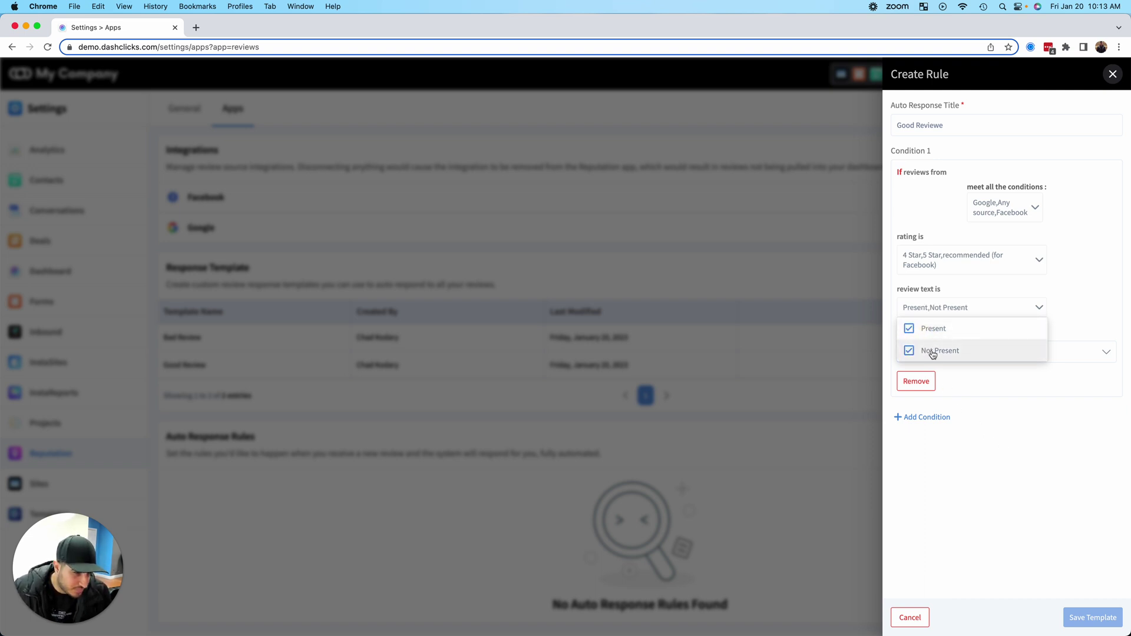
{"action": "left_click", "coordinate": [999, 491]}
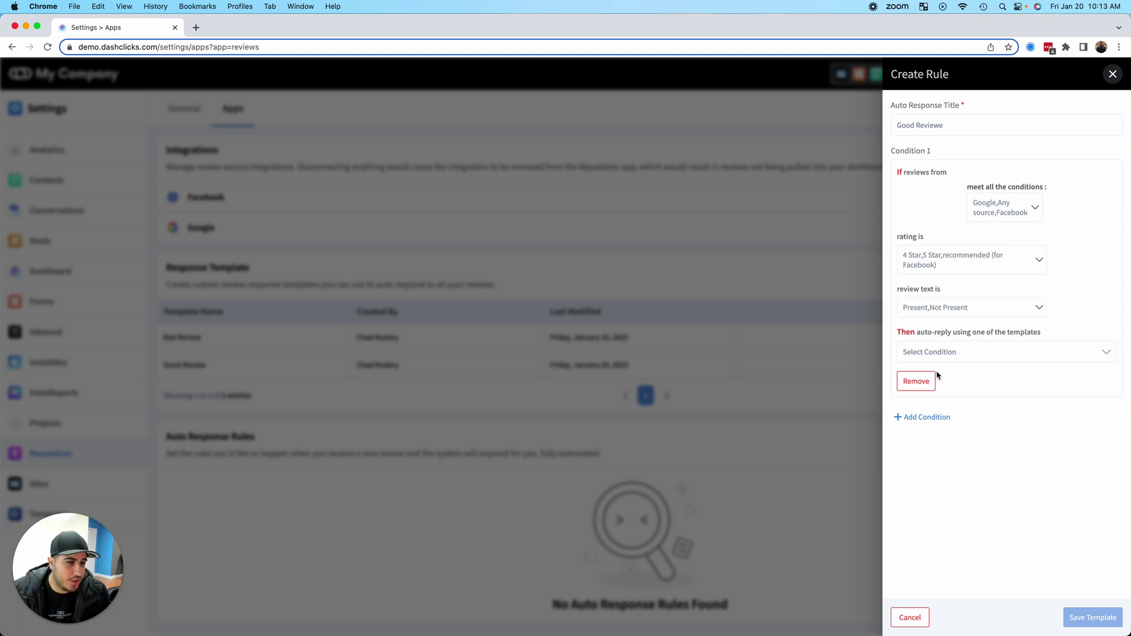
Reply with the Good Review template, remove the empty extra condition, and save the rule.
{"action": "left_click", "coordinate": [997, 353]}
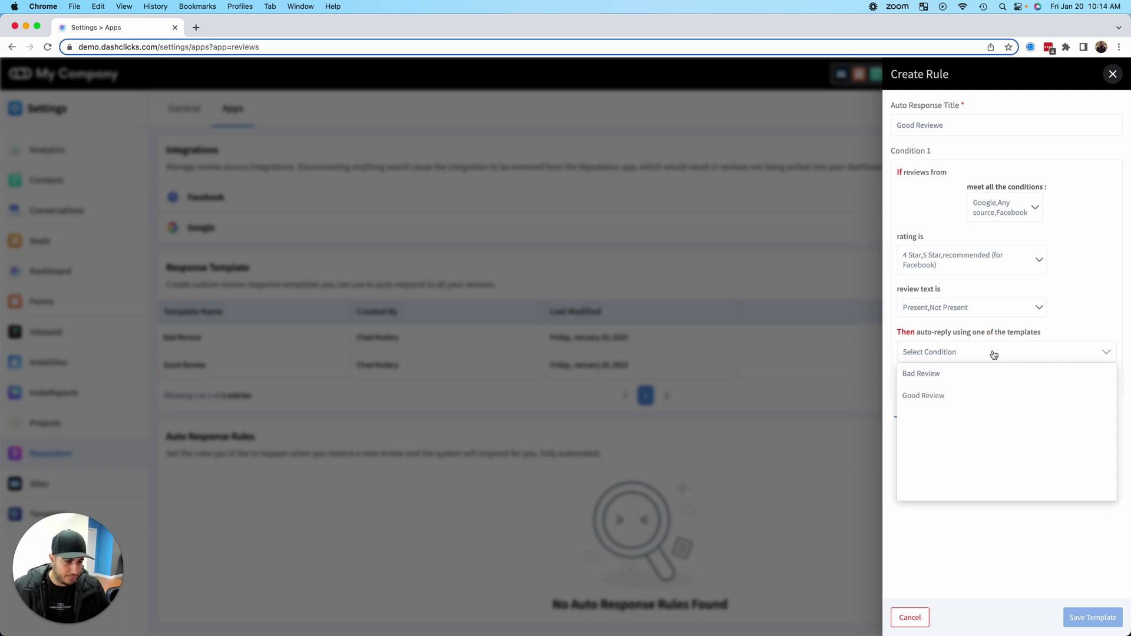
{"action": "left_click", "coordinate": [929, 397]}
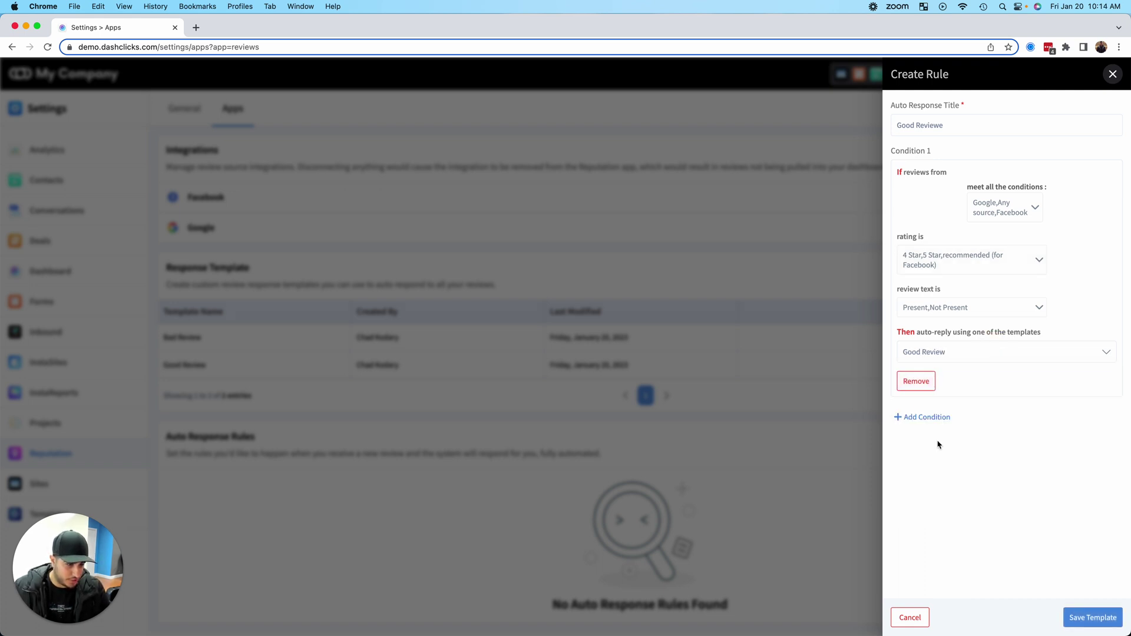
{"action": "left_click", "coordinate": [924, 419]}
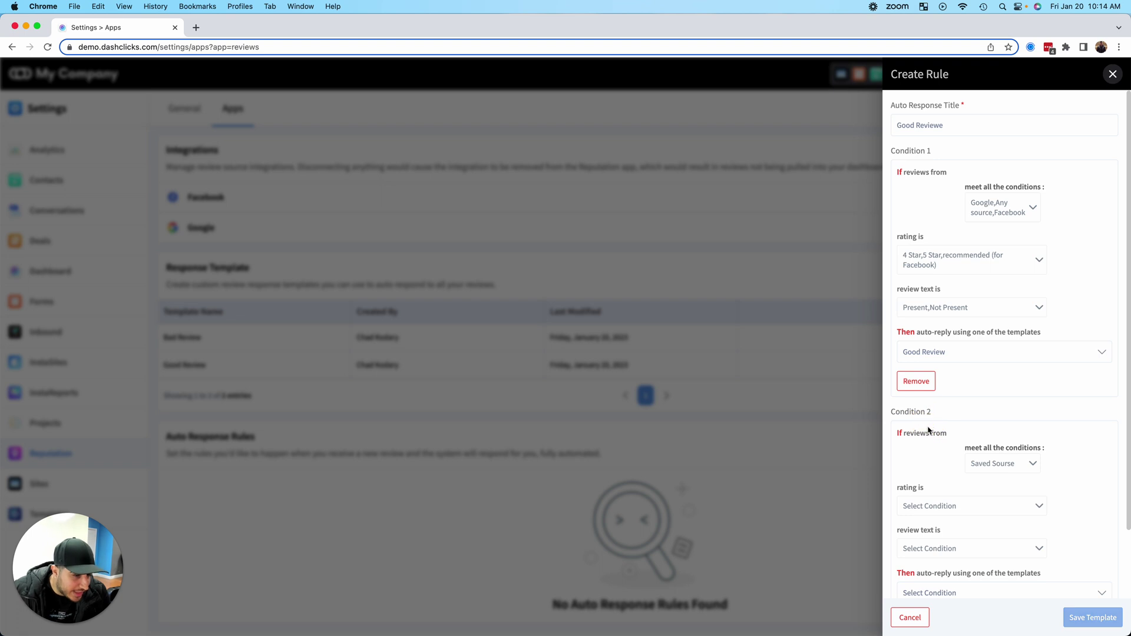
{"action": "scroll", "coordinate": [928, 436], "scroll_direction": "down", "scroll_amount": 3}
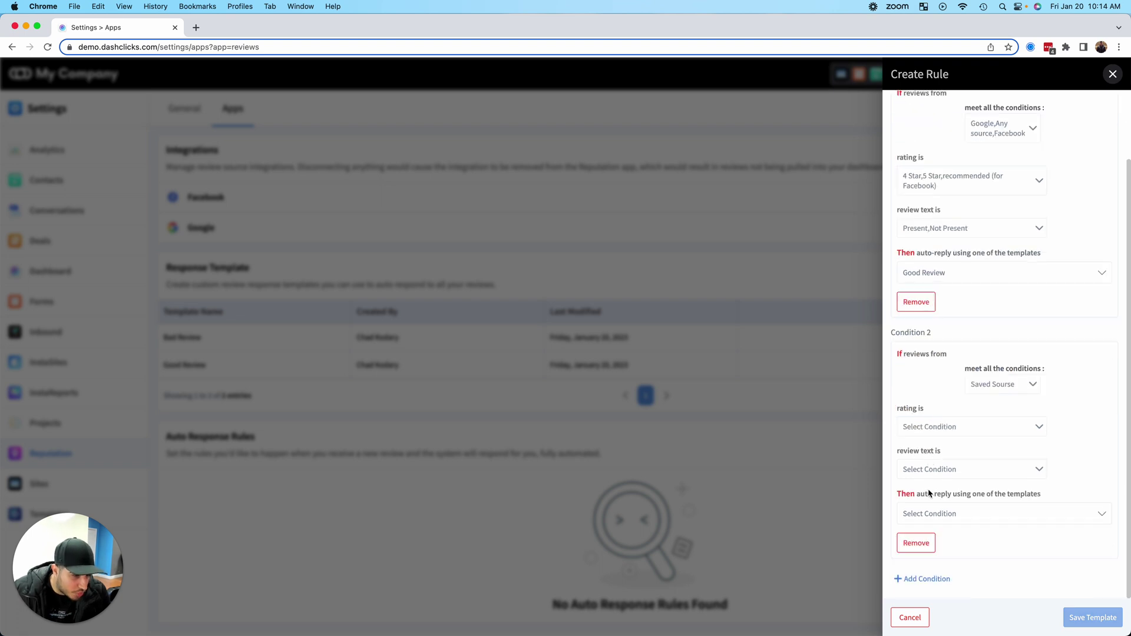
{"action": "left_click", "coordinate": [916, 543]}
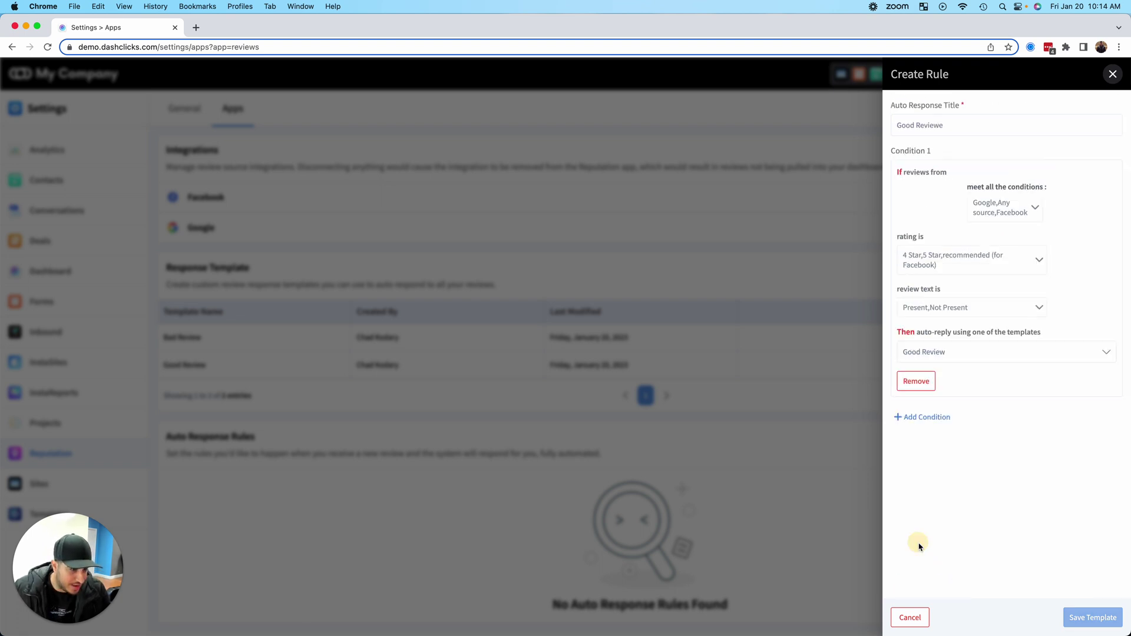
{"action": "left_click", "coordinate": [1092, 619]}
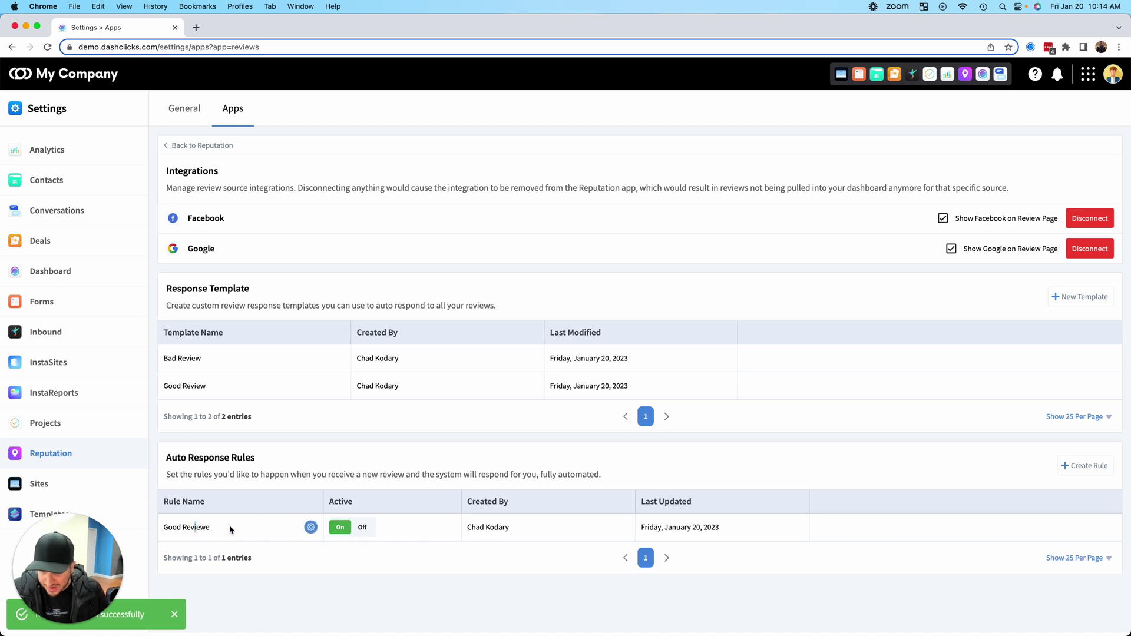
Create a 'Bad Review' rule with a condition covering Any source, Google and Facebook.
{"action": "left_click", "coordinate": [1081, 465]}
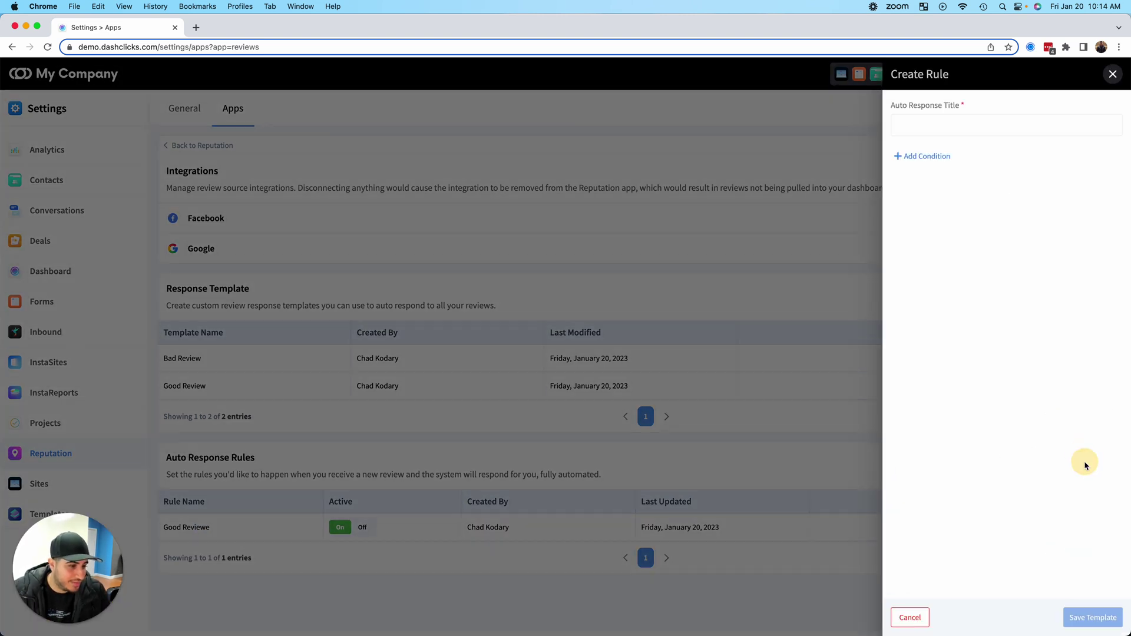
{"action": "left_click", "coordinate": [917, 119]}
{"action": "type", "text": "Bad Review"}
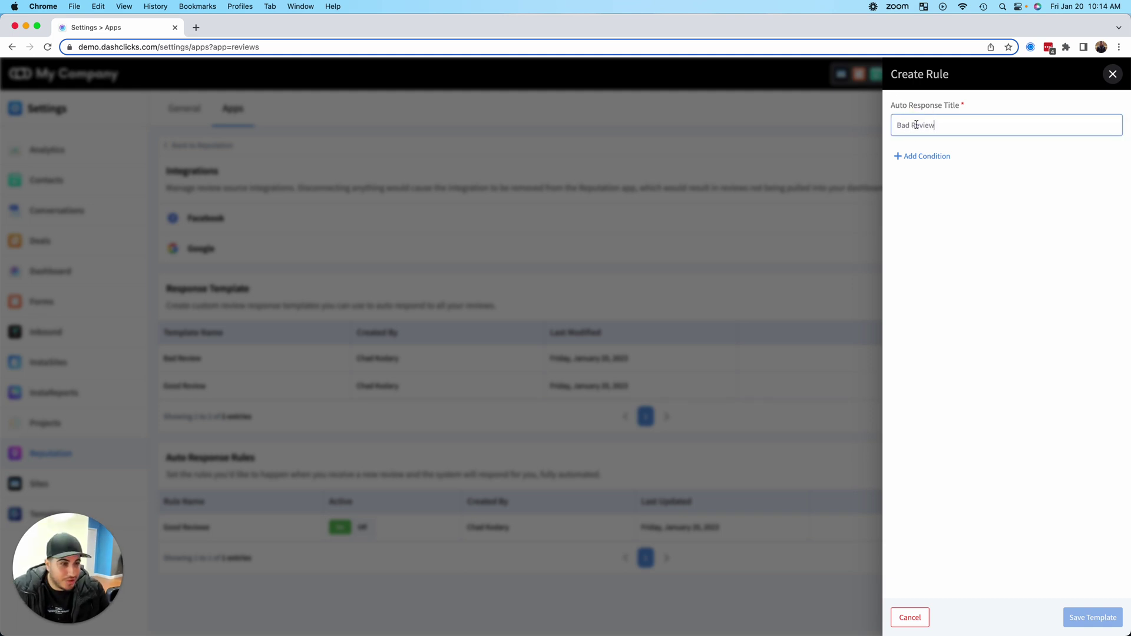
{"action": "left_click", "coordinate": [916, 156]}
{"action": "left_click", "coordinate": [982, 201]}
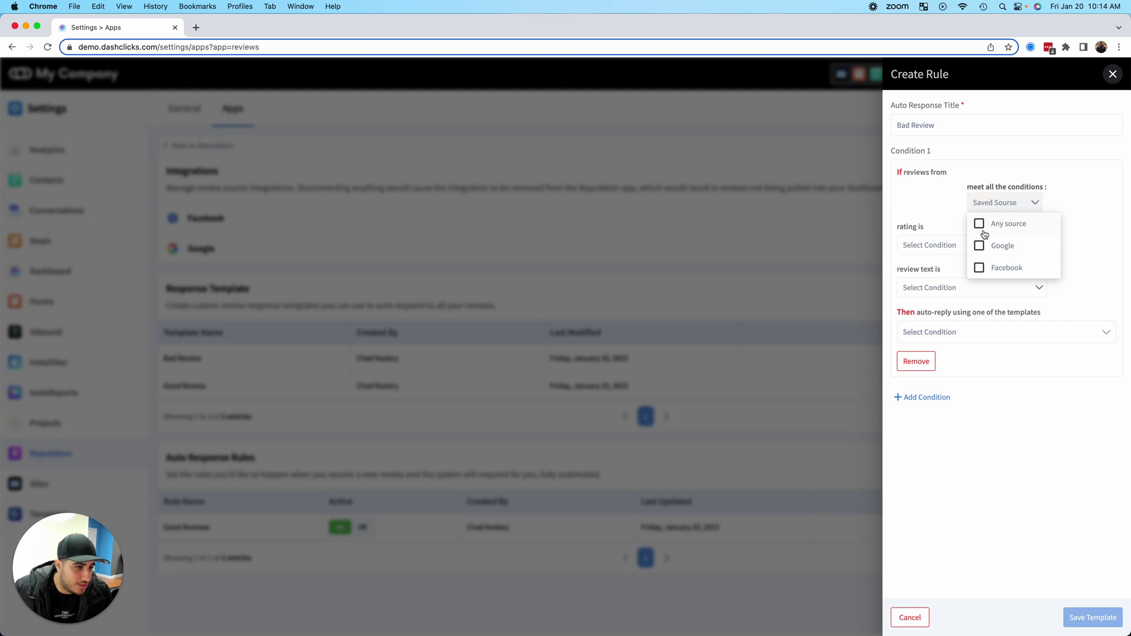
{"action": "left_click", "coordinate": [979, 224]}
{"action": "left_click", "coordinate": [981, 245]}
{"action": "left_click", "coordinate": [981, 267]}
{"action": "left_click", "coordinate": [940, 207]}
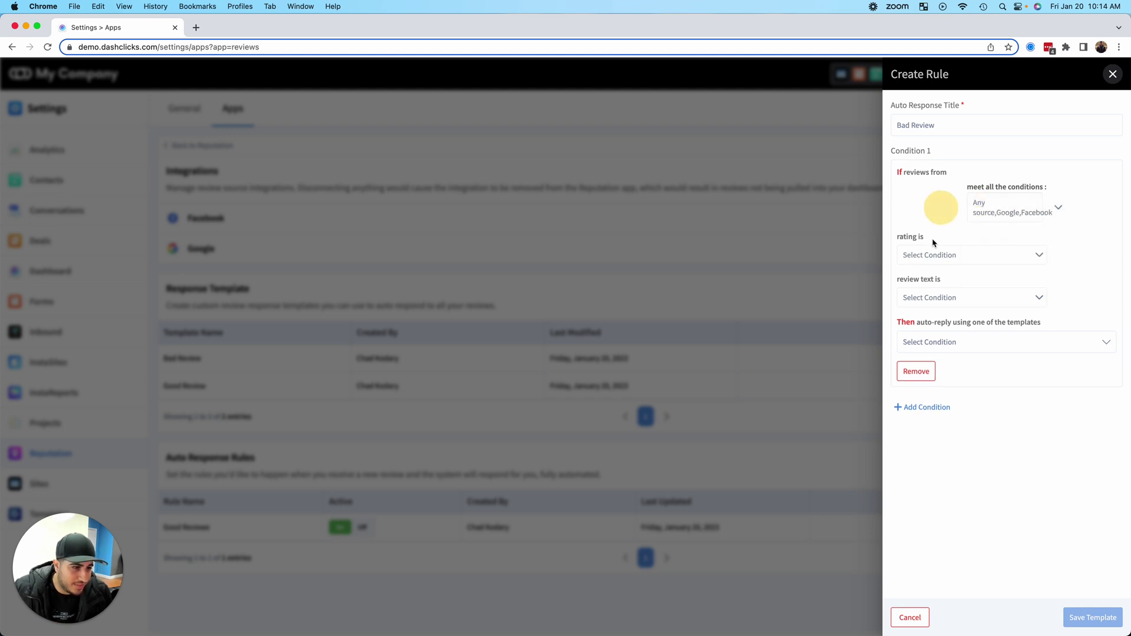
Match 1, 2 and 3 Star and not-recommended reviews, with review text Present or Not Present.
{"action": "left_click", "coordinate": [929, 254]}
{"action": "left_click", "coordinate": [929, 276]}
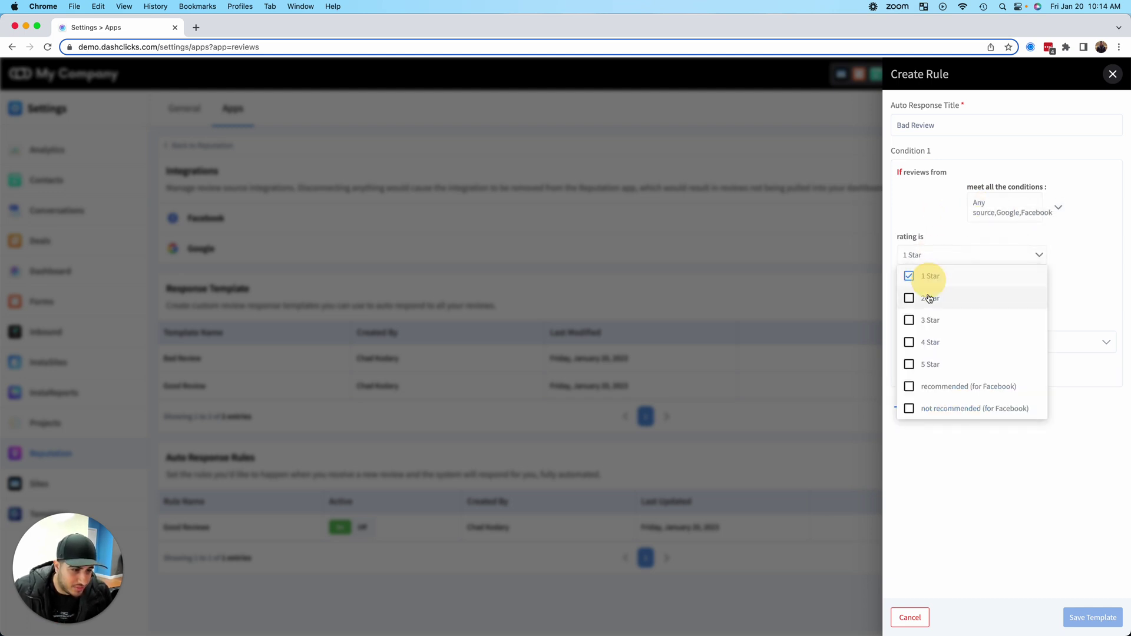
{"action": "left_click", "coordinate": [929, 298]}
{"action": "left_click", "coordinate": [927, 321]}
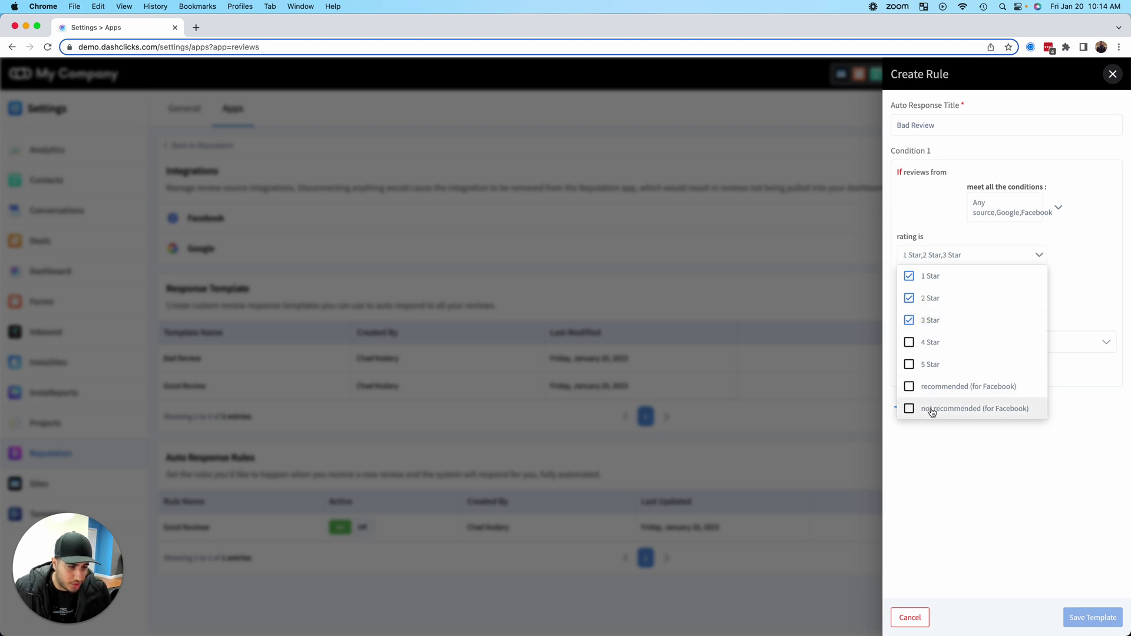
{"action": "left_click", "coordinate": [931, 411]}
{"action": "left_click", "coordinate": [934, 455]}
{"action": "left_click", "coordinate": [938, 312]}
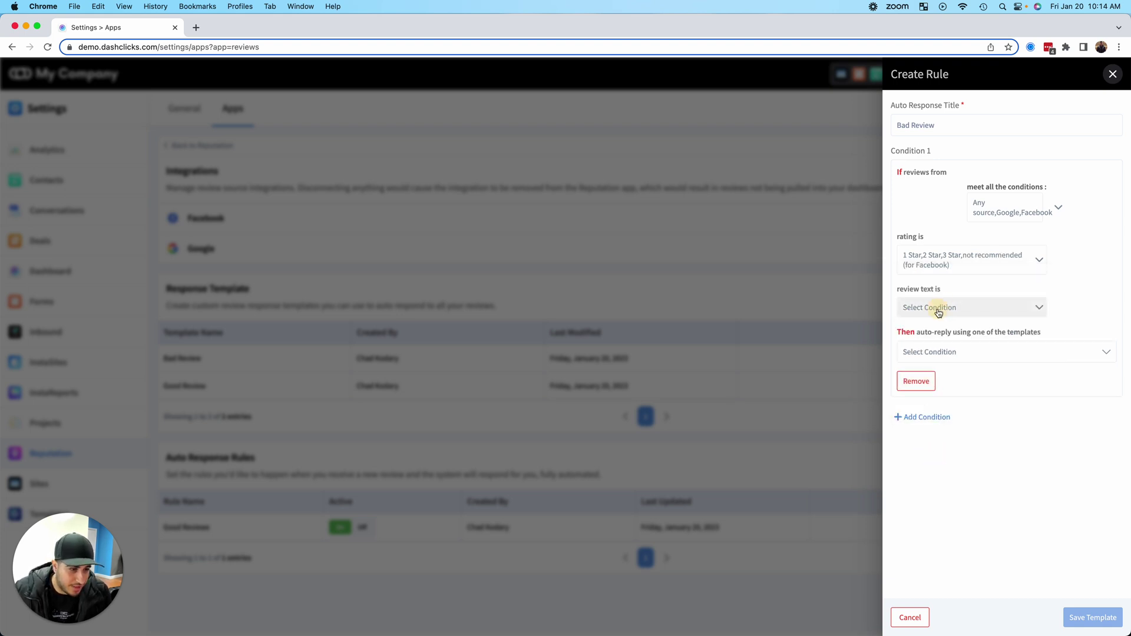
{"action": "left_click", "coordinate": [938, 329]}
{"action": "left_click", "coordinate": [938, 351]}
{"action": "left_click", "coordinate": [936, 460]}
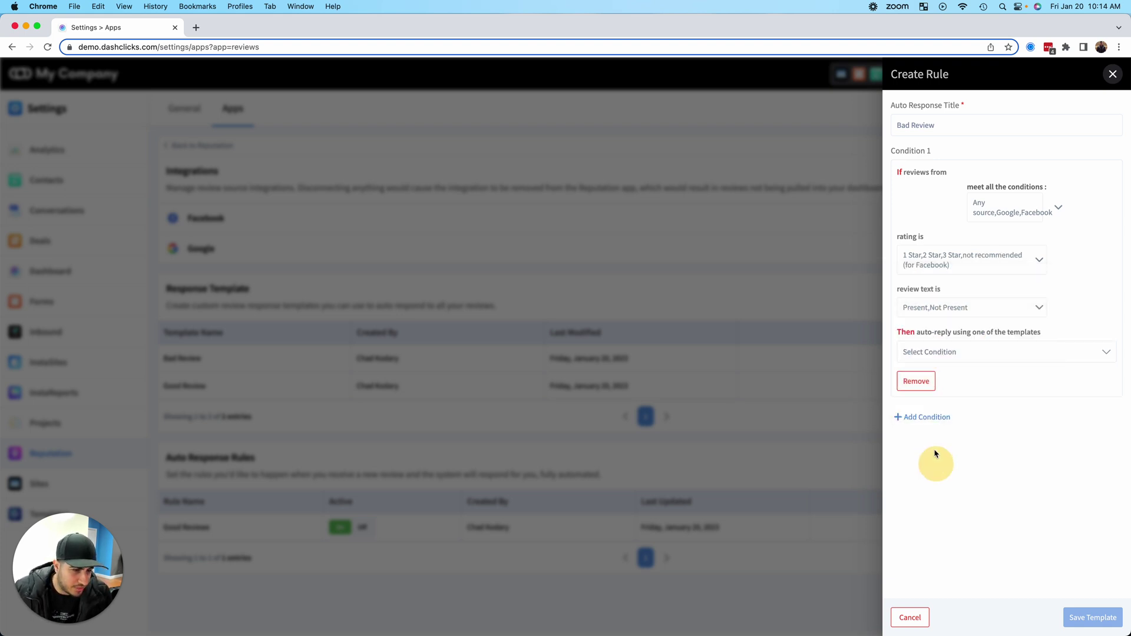
Reply with the Bad Review template and save the rule.
{"action": "left_click", "coordinate": [934, 353]}
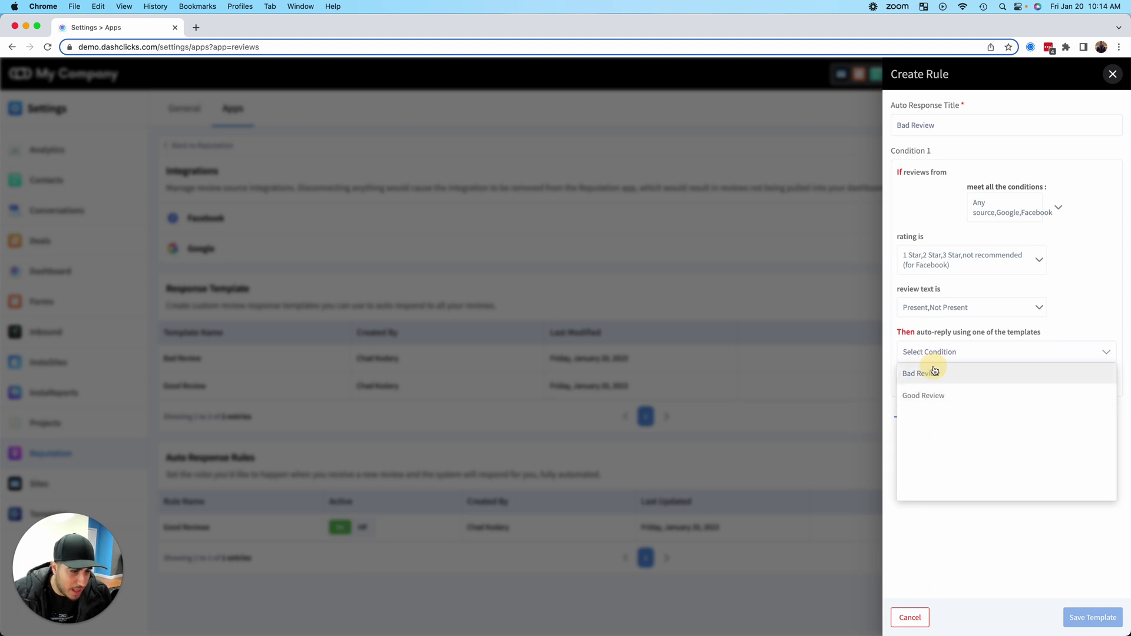
{"action": "left_click", "coordinate": [933, 373]}
{"action": "left_click", "coordinate": [1092, 616]}
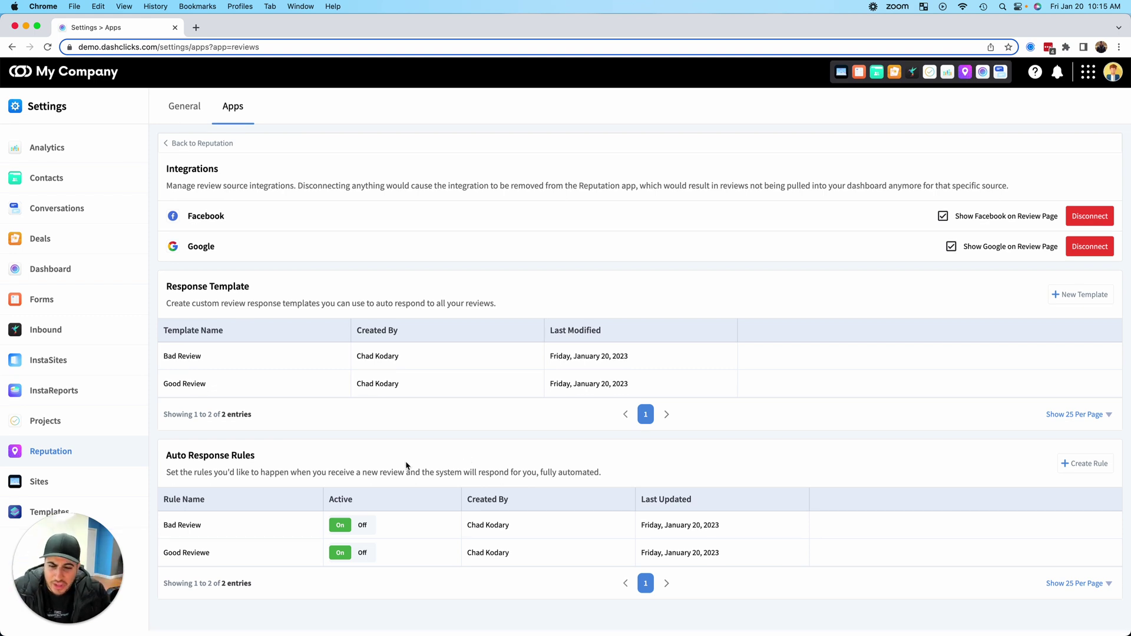
{"action": "left_click", "coordinate": [338, 358]}
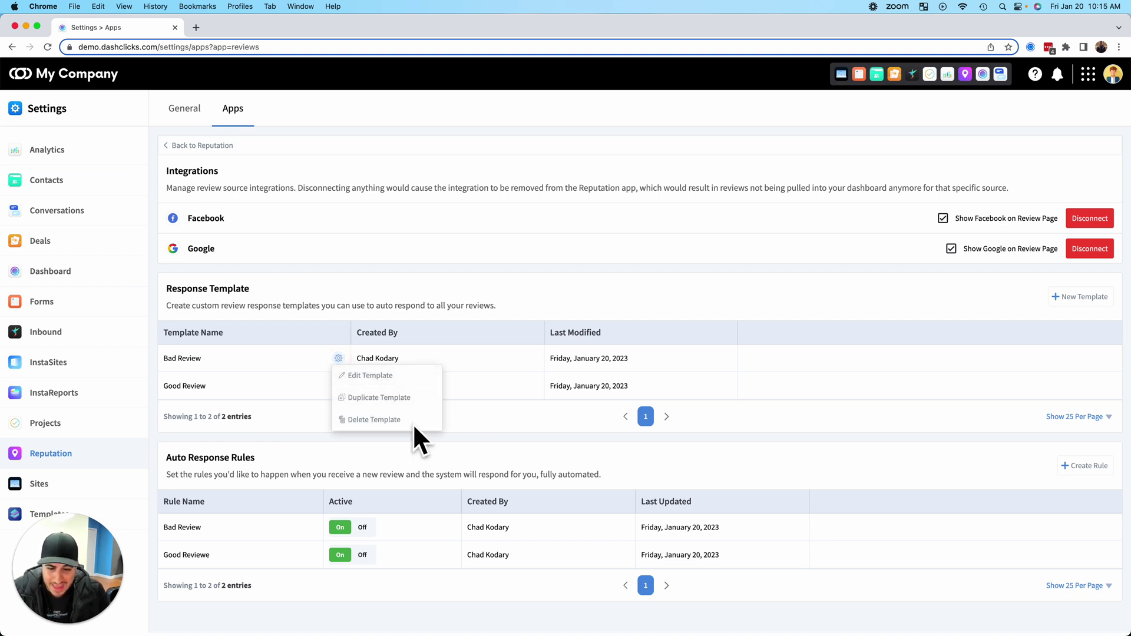
{"action": "left_click", "coordinate": [480, 440]}
{"action": "left_click", "coordinate": [310, 527]}
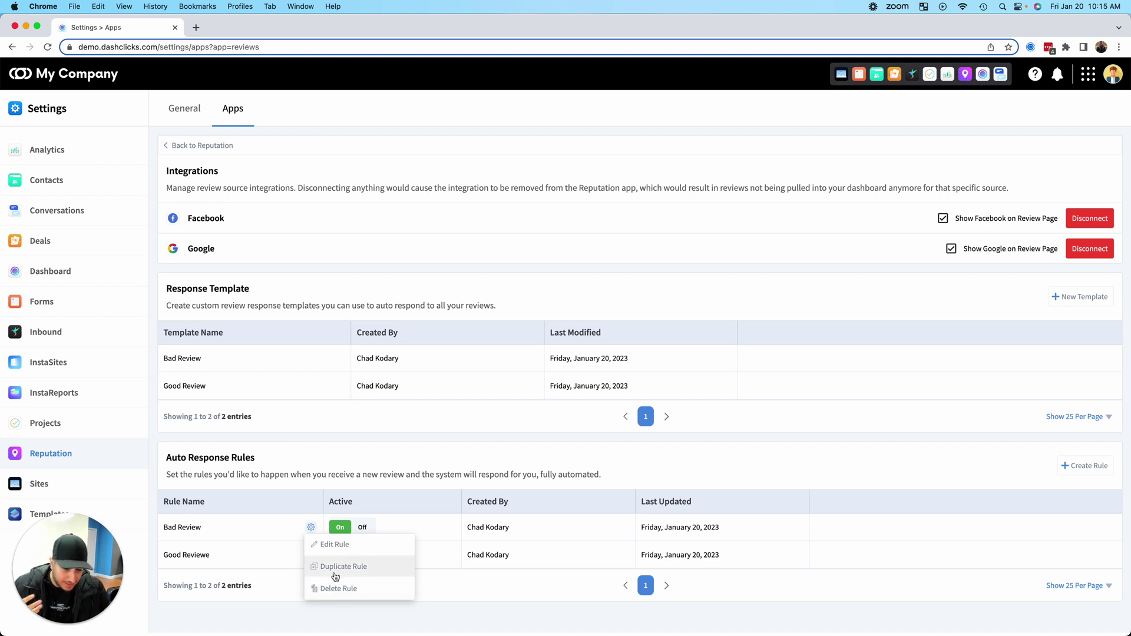
{"action": "left_click", "coordinate": [448, 466]}
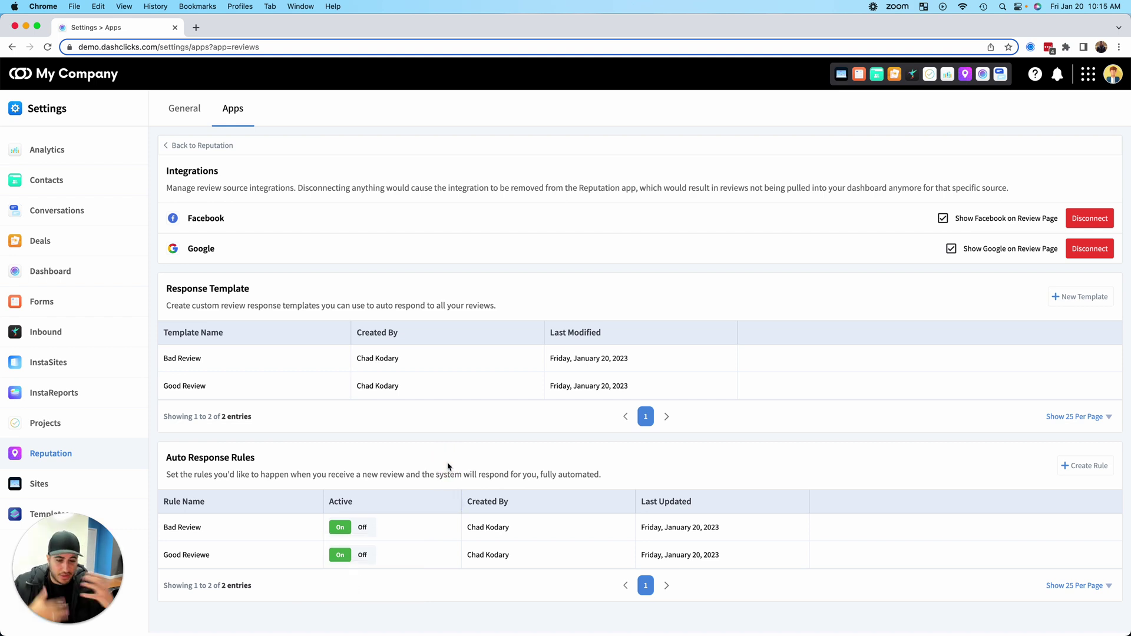